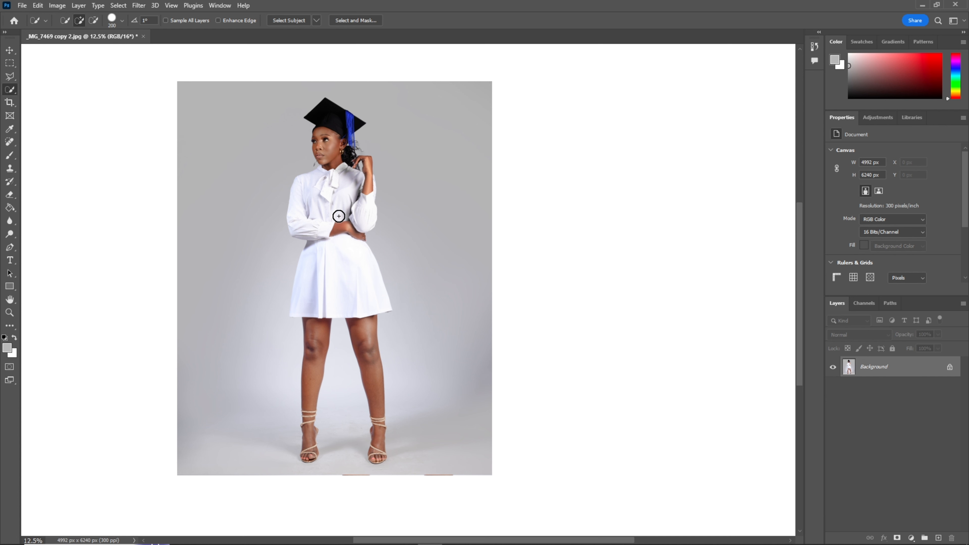
pyautogui.moveTo(325, 199); pyautogui.dragTo(335, 191)
pyautogui.click(118, 5)
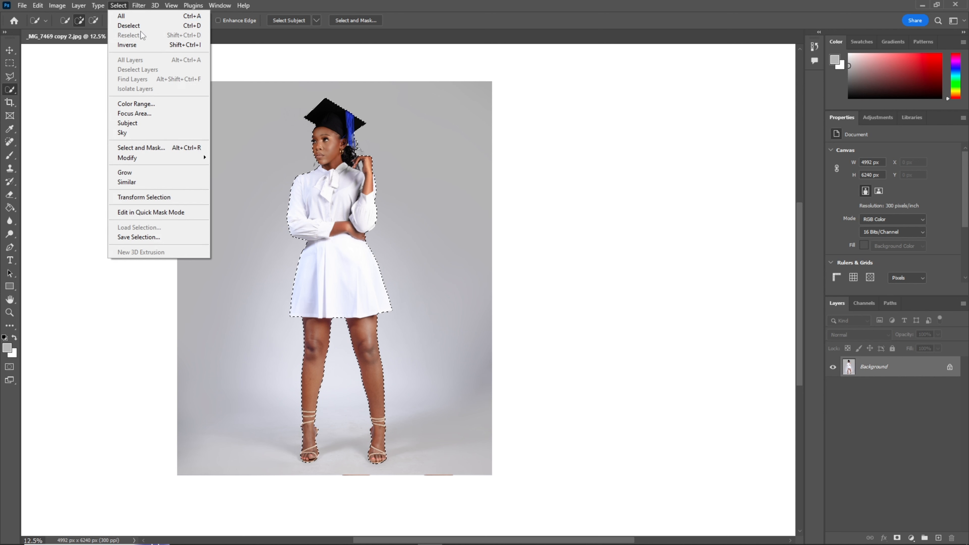
pyautogui.click(137, 26)
# Step: Select only the white dress with the Quick Selection tool, covering the blouse, both sleeves and the skirt
pyautogui.moveTo(335, 187)
pyautogui.mouseDown()
pyautogui.moveTo(351, 284)
pyautogui.moveTo(303, 283)
pyautogui.moveTo(342, 245)
pyautogui.mouseUp()
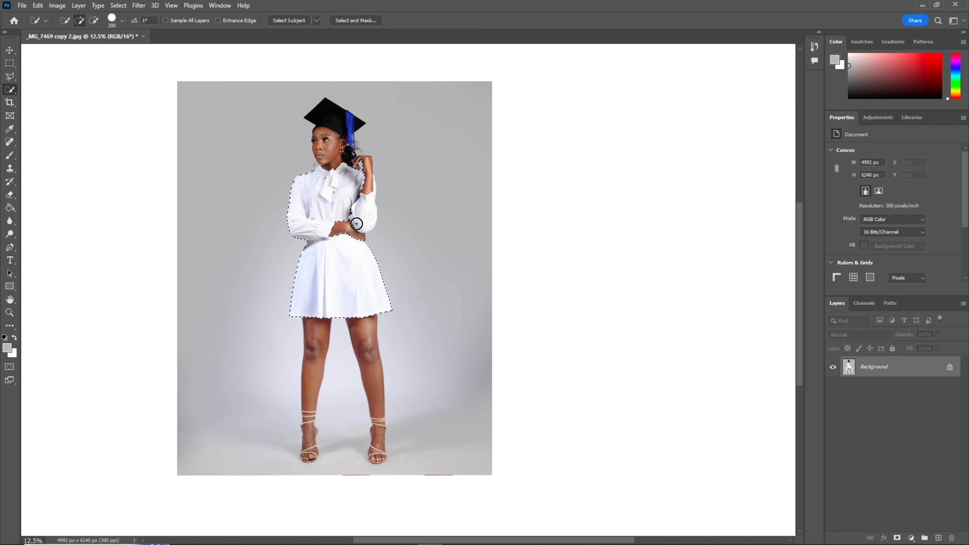
pyautogui.click(365, 215)
pyautogui.scroll(4, 377, 171)
pyautogui.moveTo(141, 335); pyautogui.dragTo(308, 202)
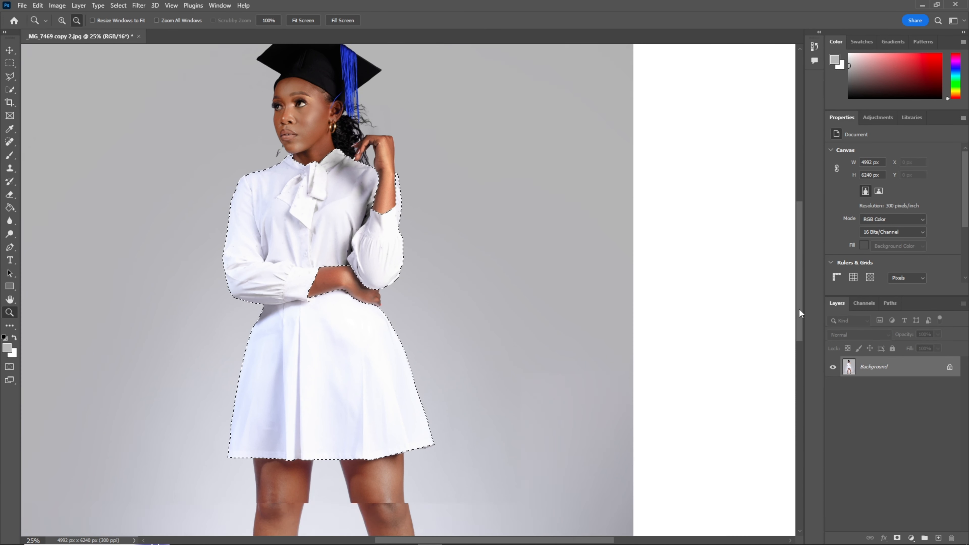
pyautogui.moveTo(799, 309); pyautogui.dragTo(799, 305)
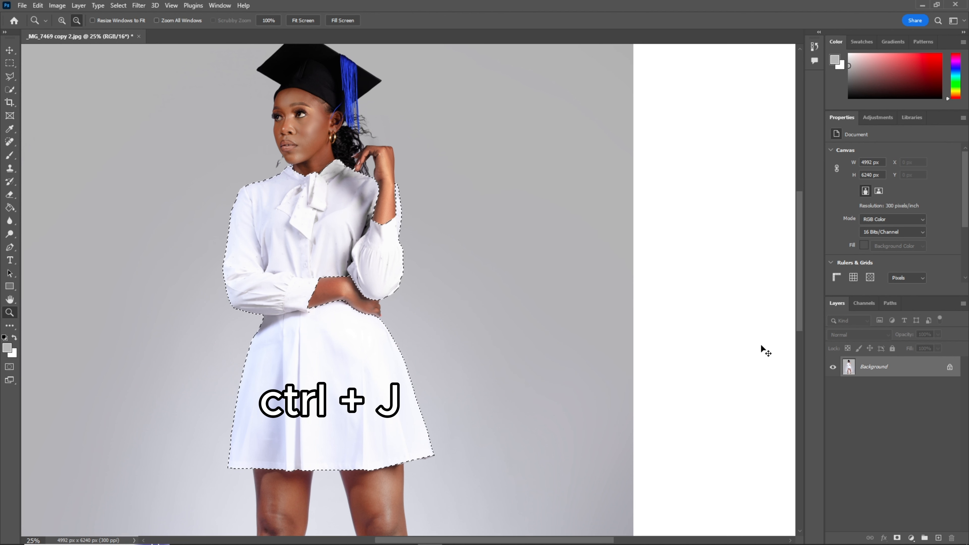
# Step: Copy the selected dress to a new layer and name the layer Dress
pyautogui.hotkey('ctrl', 'j')
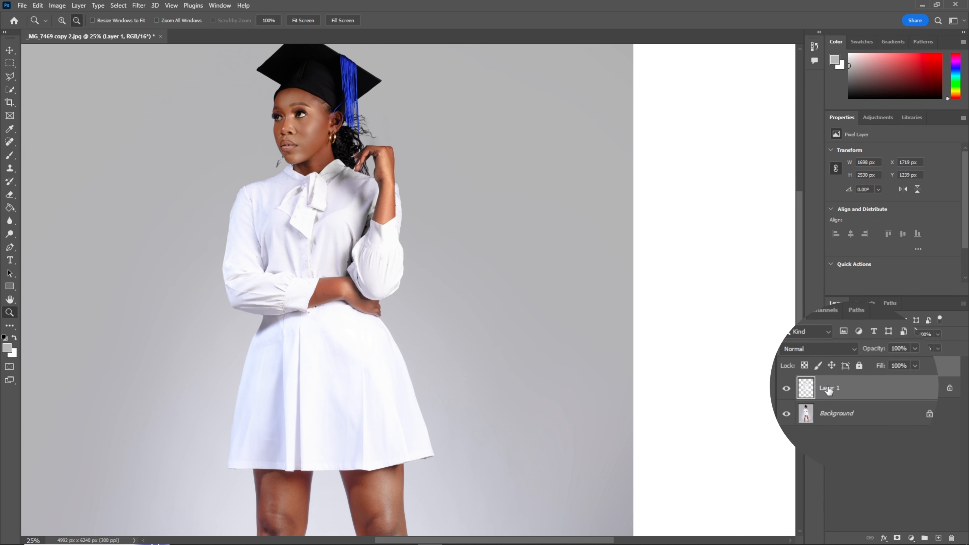
pyautogui.doubleClick(842, 382)
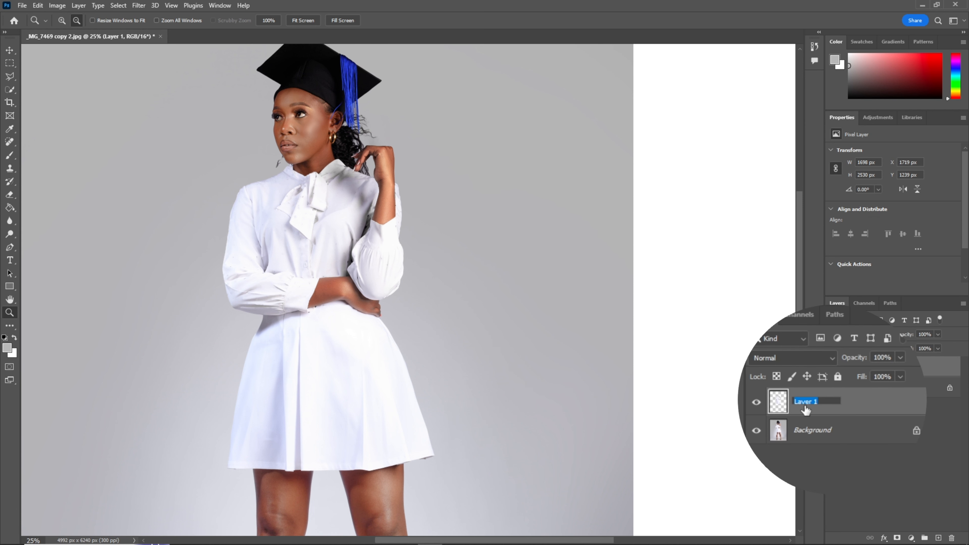
pyautogui.write('Dress')
pyautogui.press('Return')
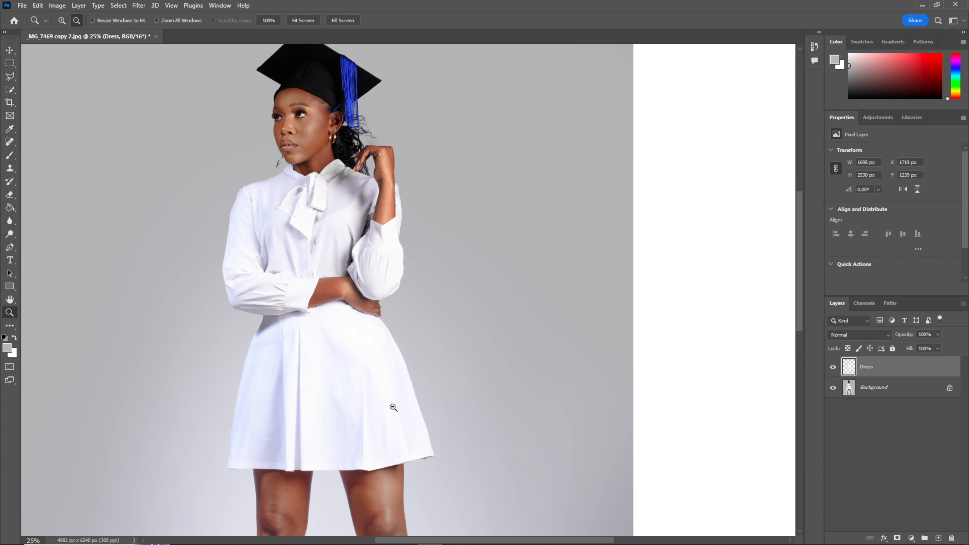
# Step: Place the flowers-6808246_1280 image from the New tutorial folder into the portrait document
pyautogui.moveTo(240, 544)
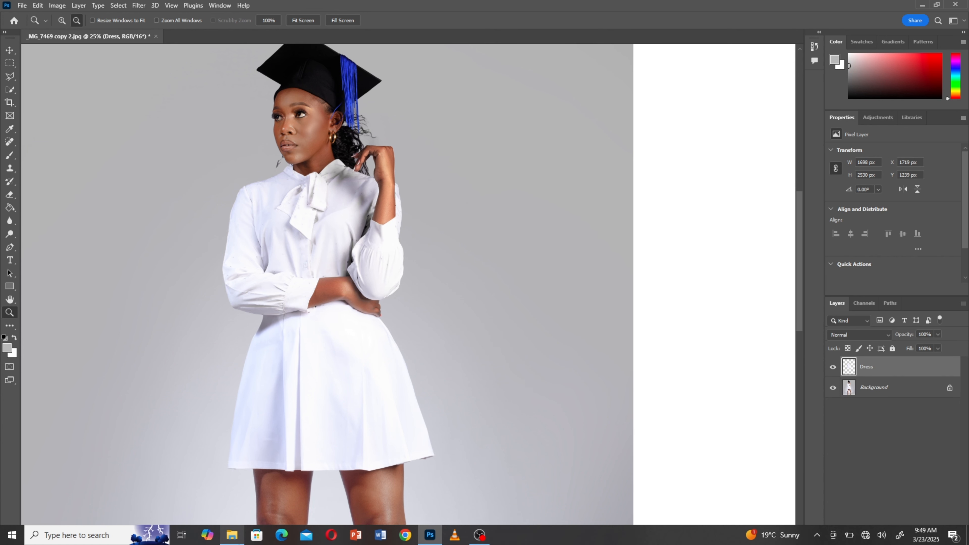
pyautogui.click(252, 494)
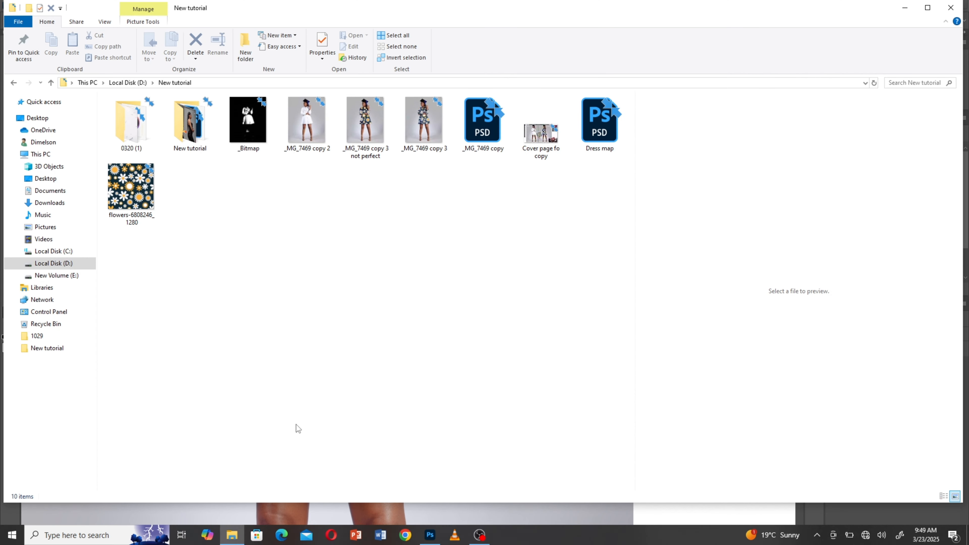
pyautogui.click(127, 208)
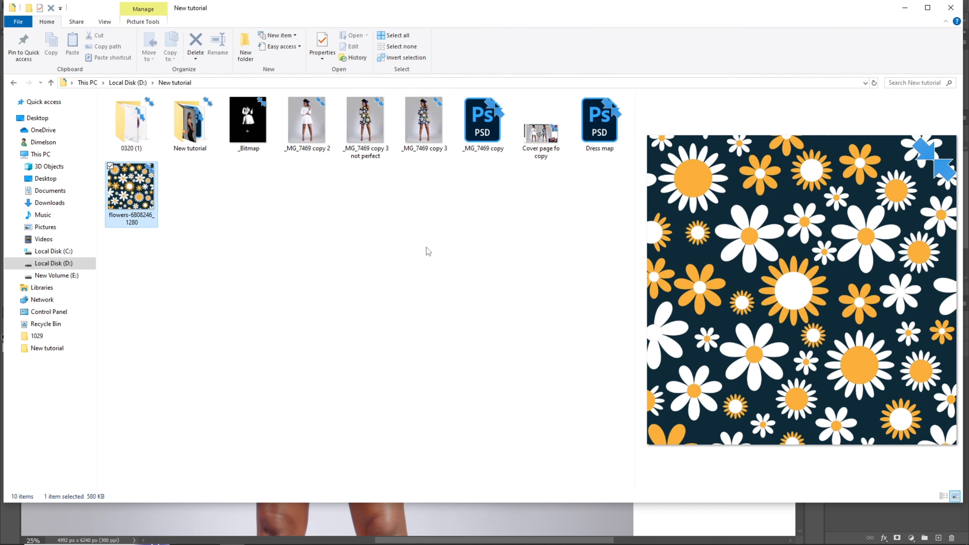
pyautogui.moveTo(136, 205); pyautogui.dragTo(358, 519)
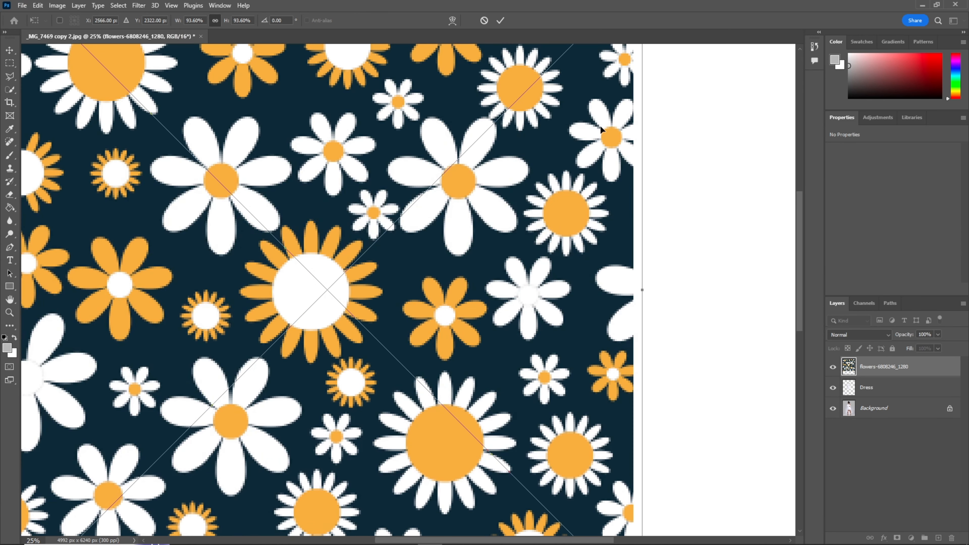
# Step: Scale the placed floral image to about 47% and position it so that it covers the whole dress
pyautogui.moveTo(642, 290); pyautogui.dragTo(360, 289)
pyautogui.moveTo(233, 296); pyautogui.dragTo(378, 318)
pyautogui.moveTo(506, 139); pyautogui.dragTo(455, 151)
pyautogui.moveTo(374, 258); pyautogui.dragTo(379, 233)
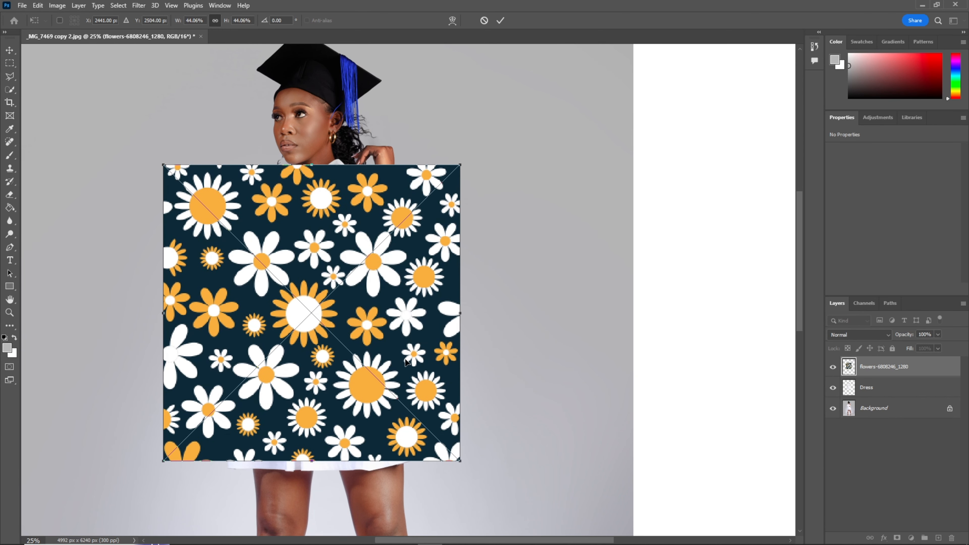
pyautogui.moveTo(462, 463); pyautogui.dragTo(474, 479)
pyautogui.moveTo(471, 166); pyautogui.dragTo(477, 159)
pyautogui.click(500, 20)
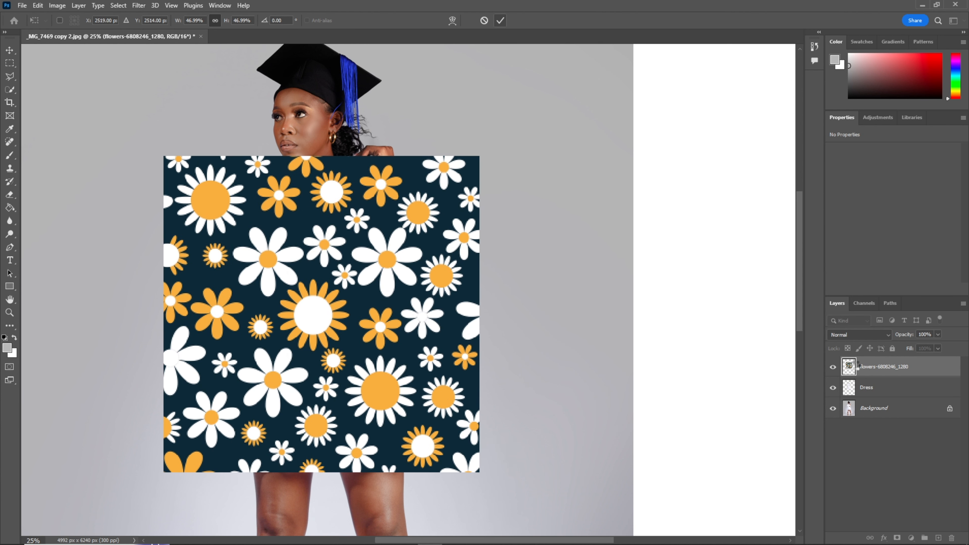
# Step: Rename the floral image layer as Pattern
pyautogui.doubleClick(869, 370)
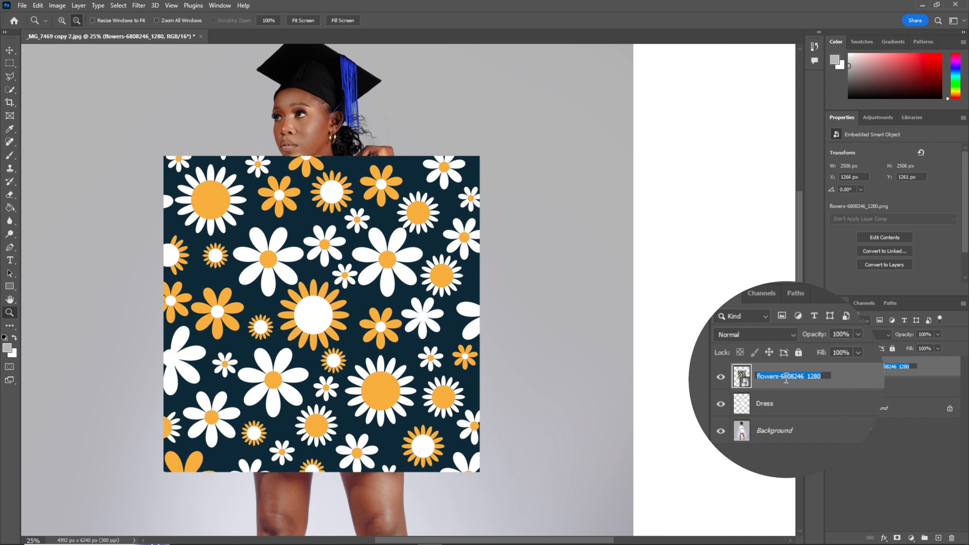
pyautogui.write('P')
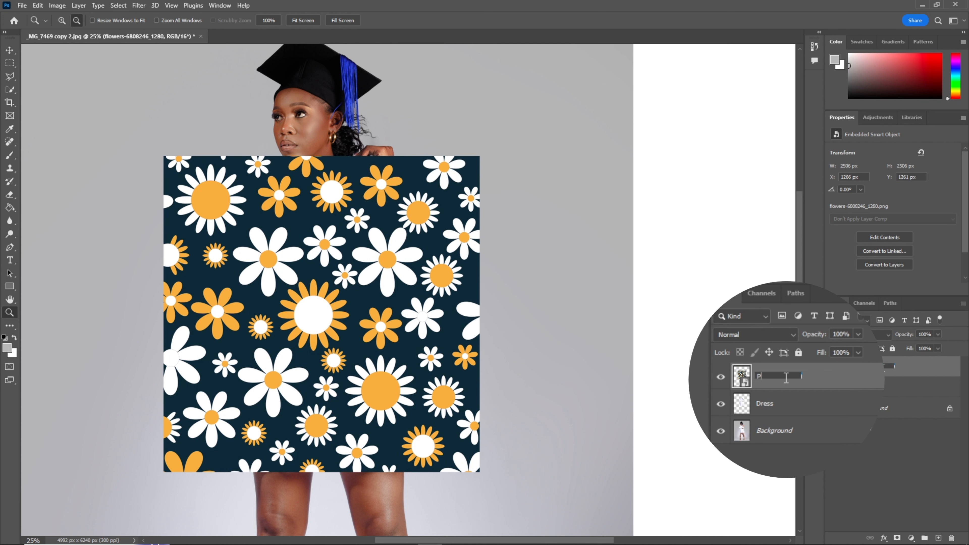
pyautogui.write('attern')
pyautogui.press('Return')
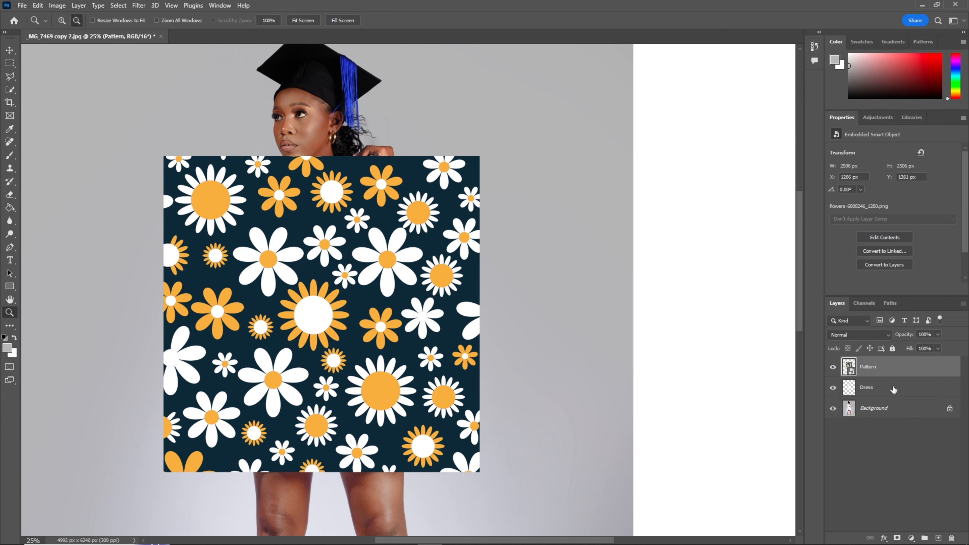
# Step: Convert the document's colour depth to 8 Bits/Channel
pyautogui.click(62, 7)
pyautogui.moveTo(66, 17)
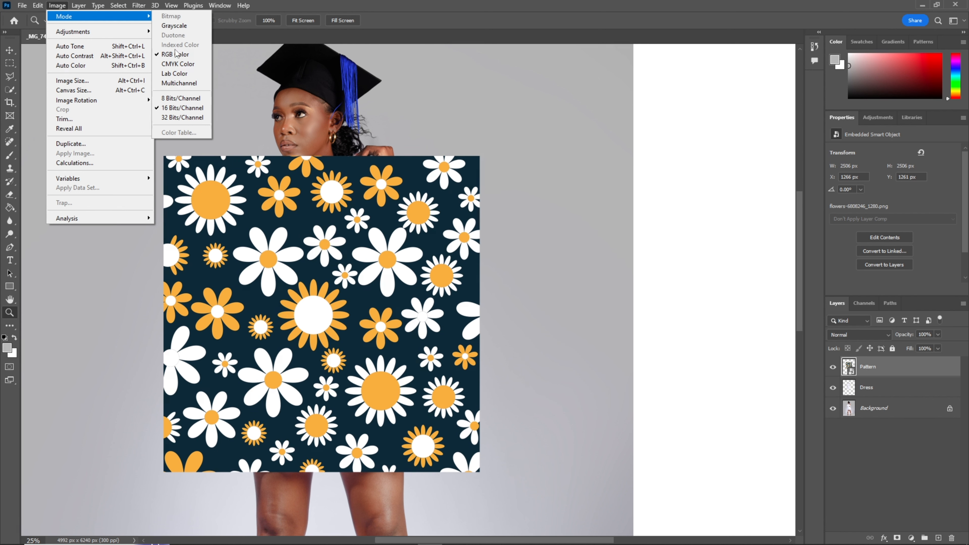
pyautogui.click(181, 99)
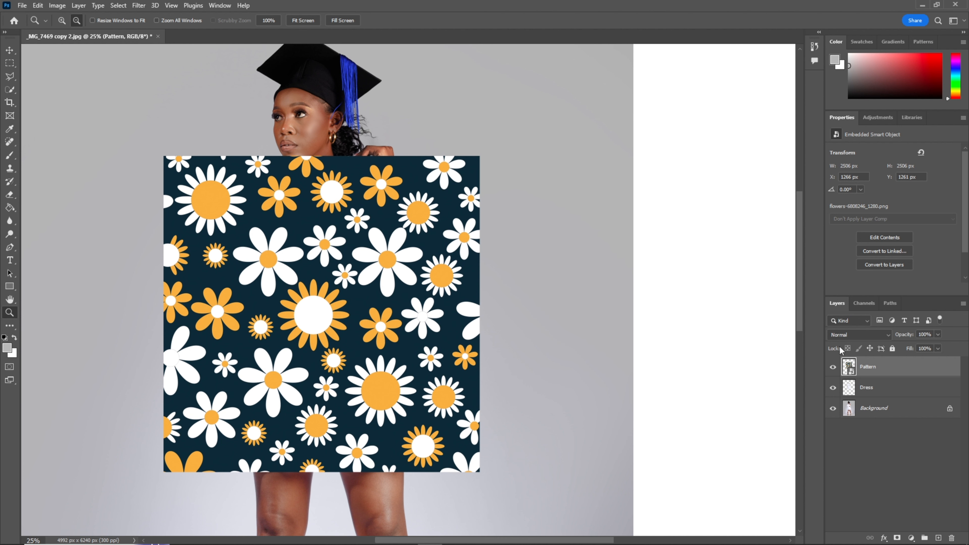
# Step: Hide the Pattern layer and stamp all visible layers into a new merged layer directly above the Dress layer
pyautogui.click(833, 368)
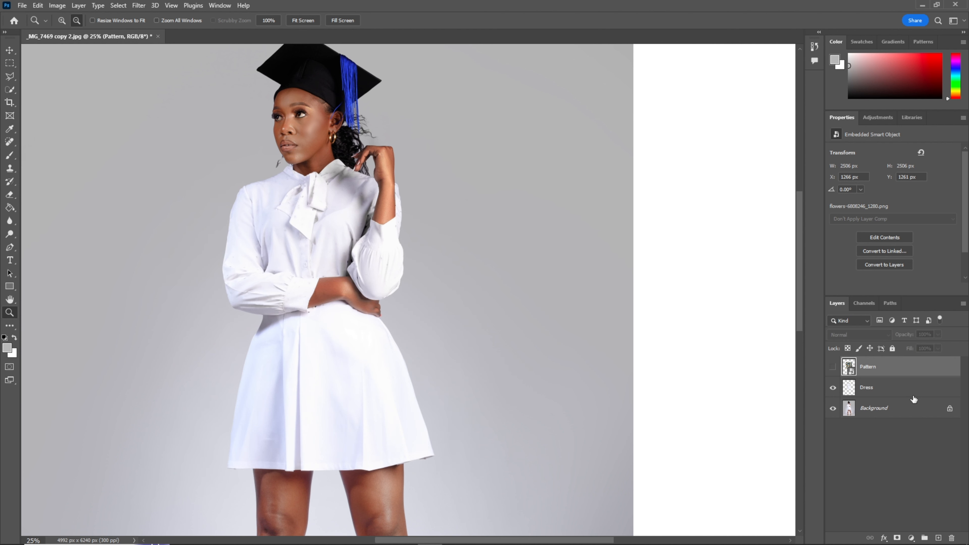
pyautogui.click(891, 388)
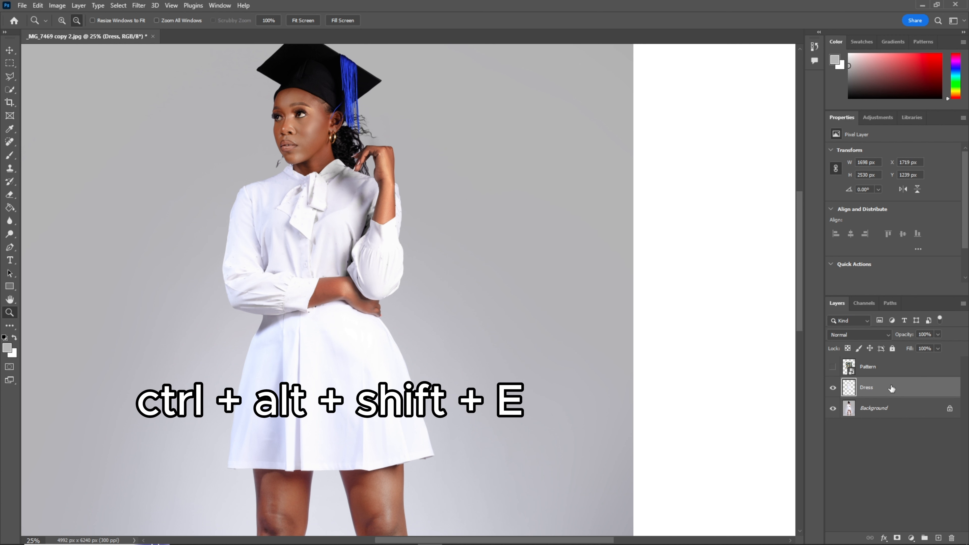
pyautogui.hotkey('ctrl', 'alt', 'shift', 'e')
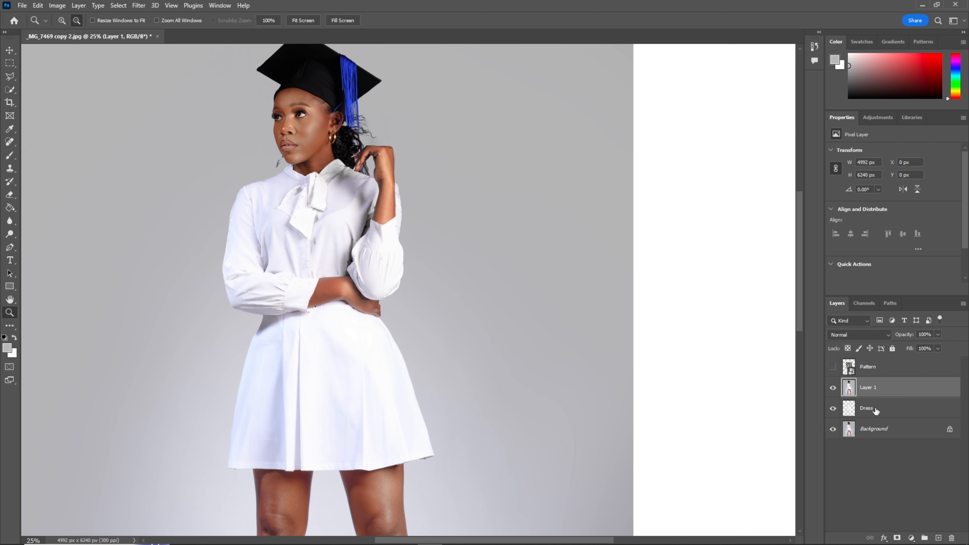
# Step: Apply a Threshold adjustment with level 233 to the merged layer
pyautogui.click(65, 8)
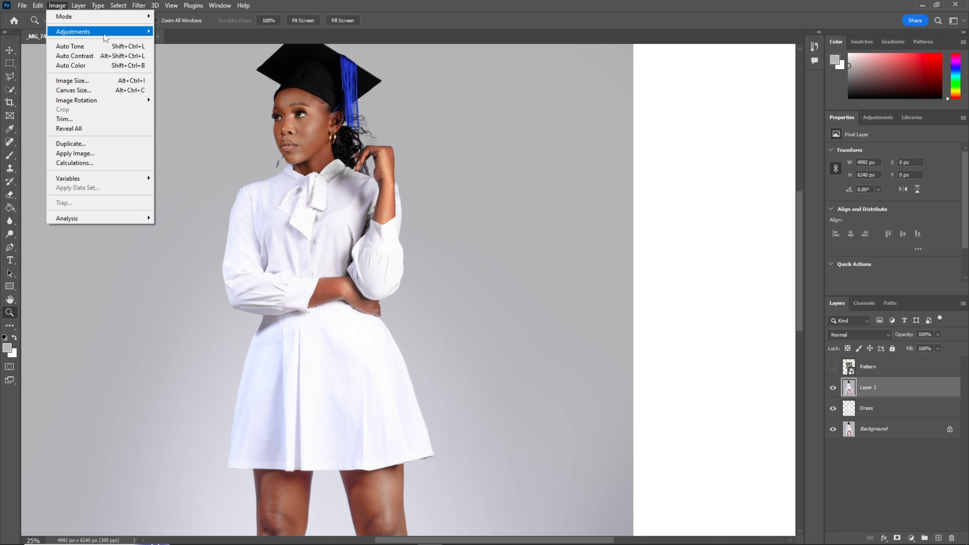
pyautogui.moveTo(108, 32)
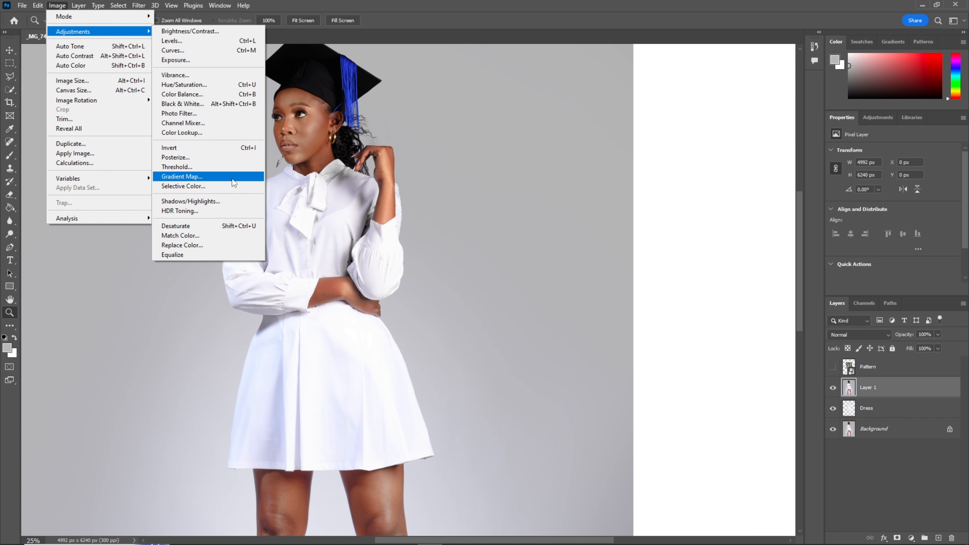
pyautogui.click(228, 171)
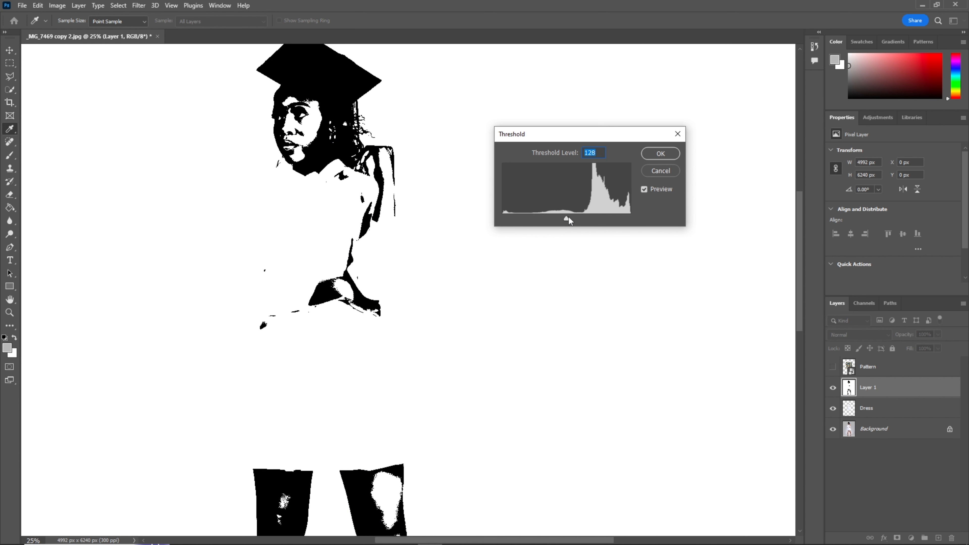
pyautogui.moveTo(569, 217); pyautogui.dragTo(611, 218)
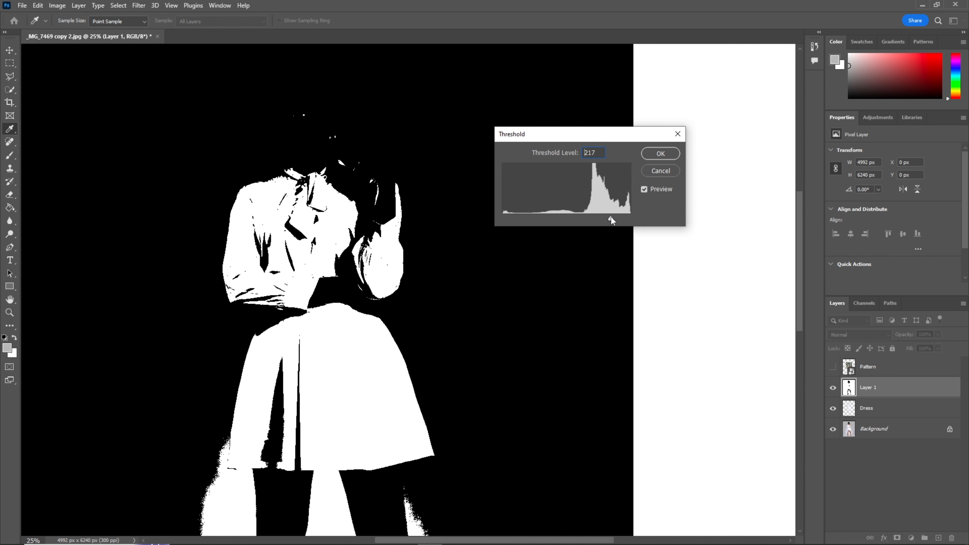
pyautogui.moveTo(612, 217); pyautogui.dragTo(618, 216)
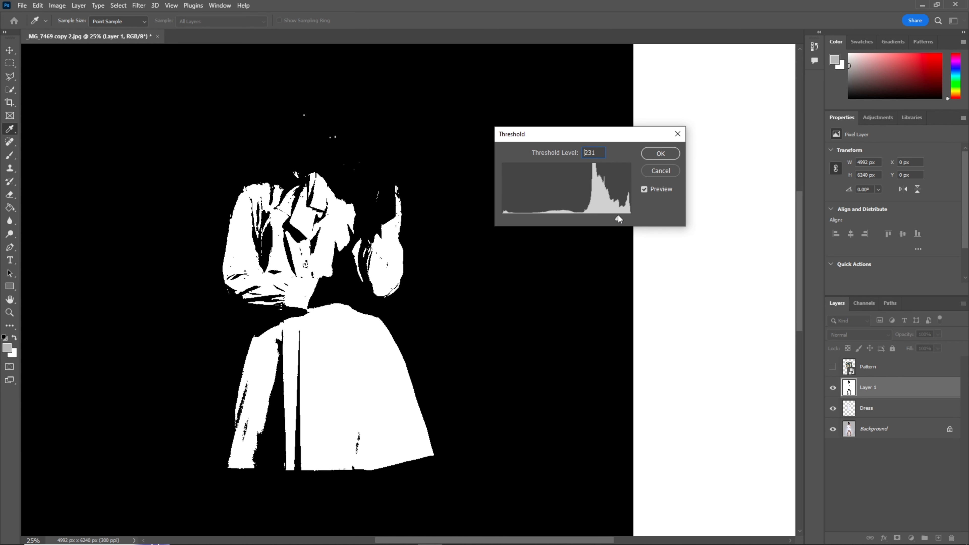
pyautogui.moveTo(618, 215); pyautogui.dragTo(620, 215)
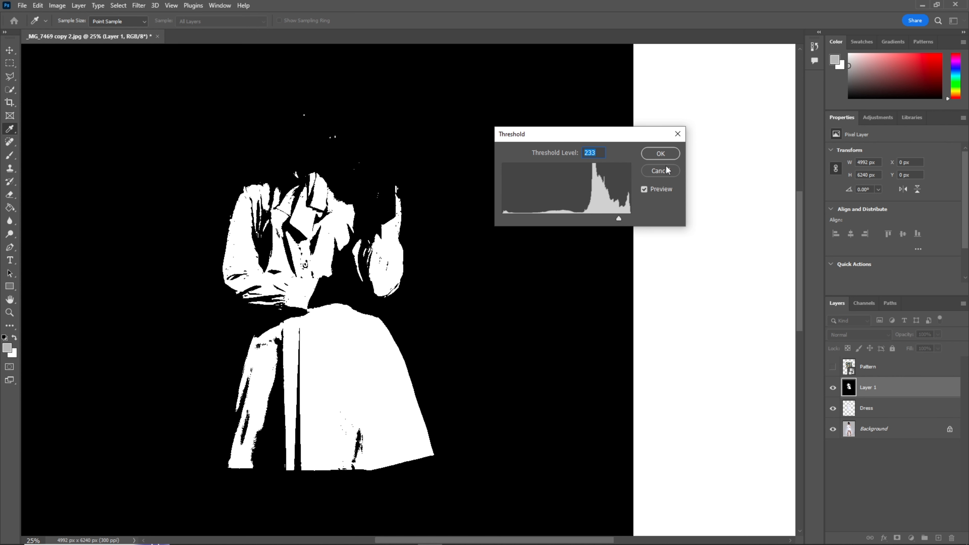
pyautogui.click(660, 154)
pyautogui.press('z')
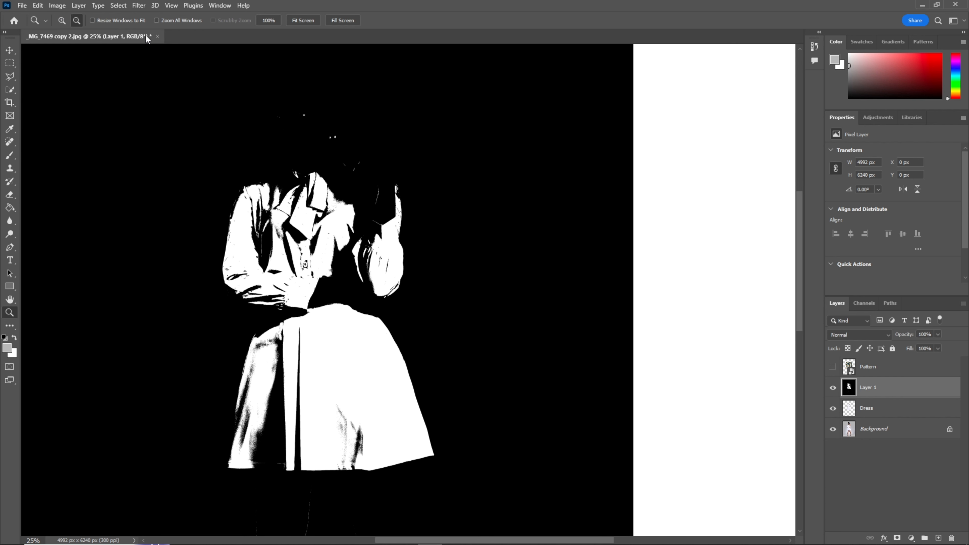
# Step: Soften the black-and-white layer with a Gaussian Blur of about 13.9 pixels radius
pyautogui.click(139, 8)
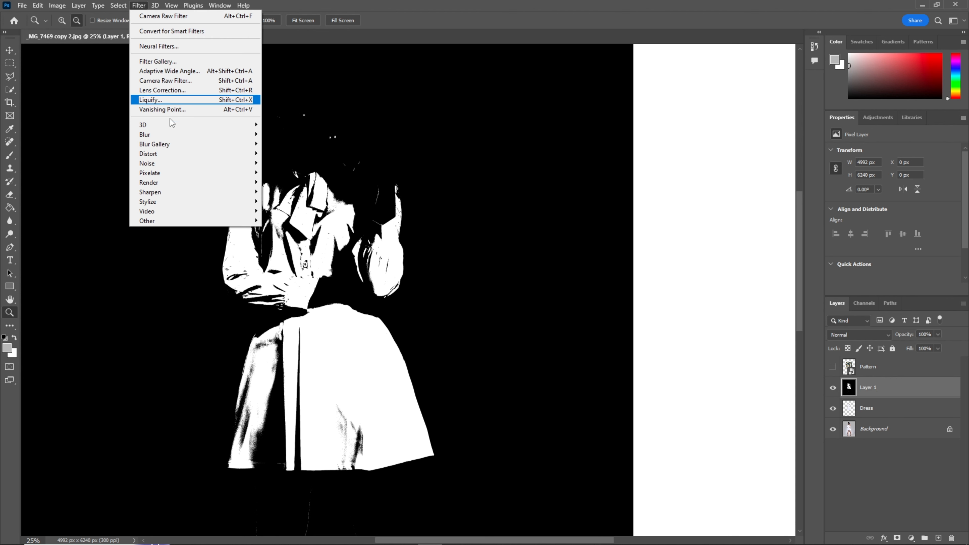
pyautogui.moveTo(205, 133)
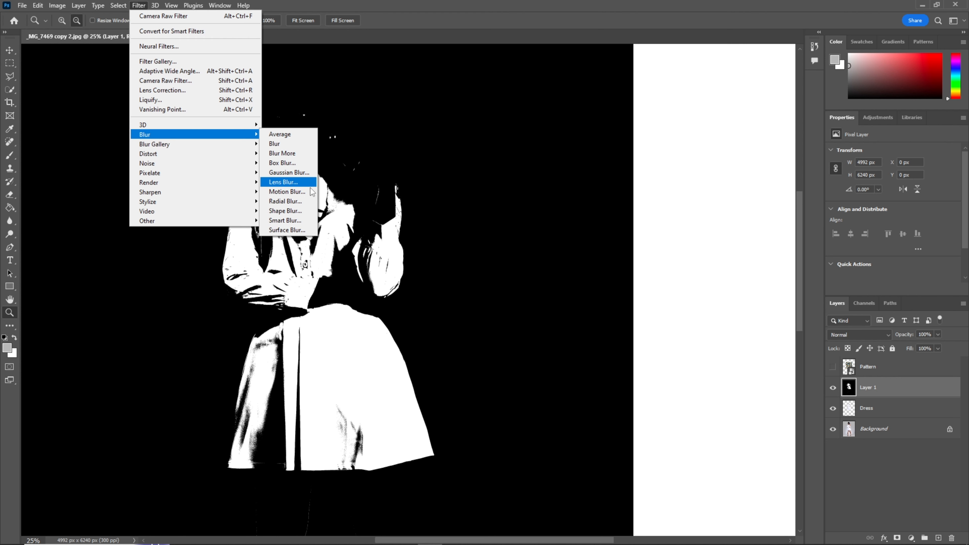
pyautogui.click(301, 173)
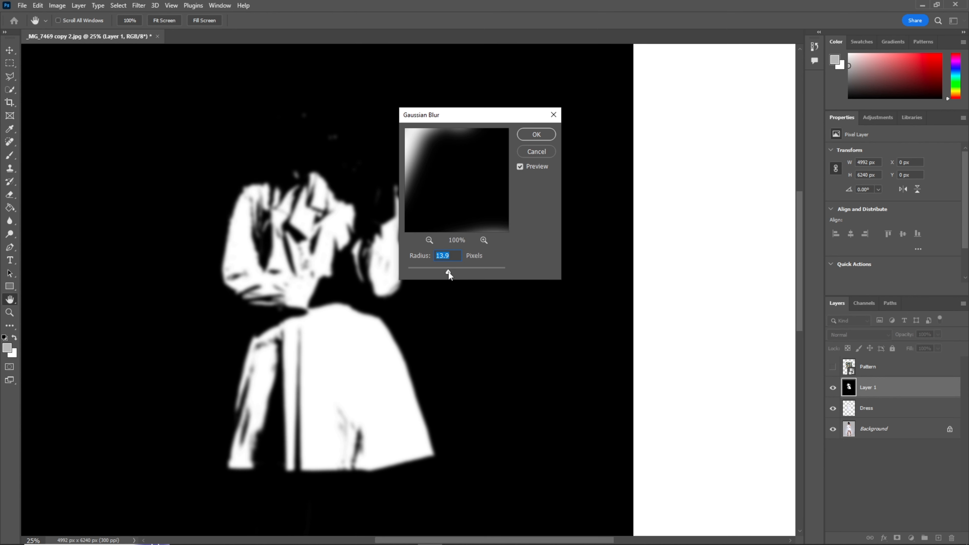
pyautogui.moveTo(448, 272); pyautogui.dragTo(449, 272)
pyautogui.click(536, 134)
pyautogui.press('z')
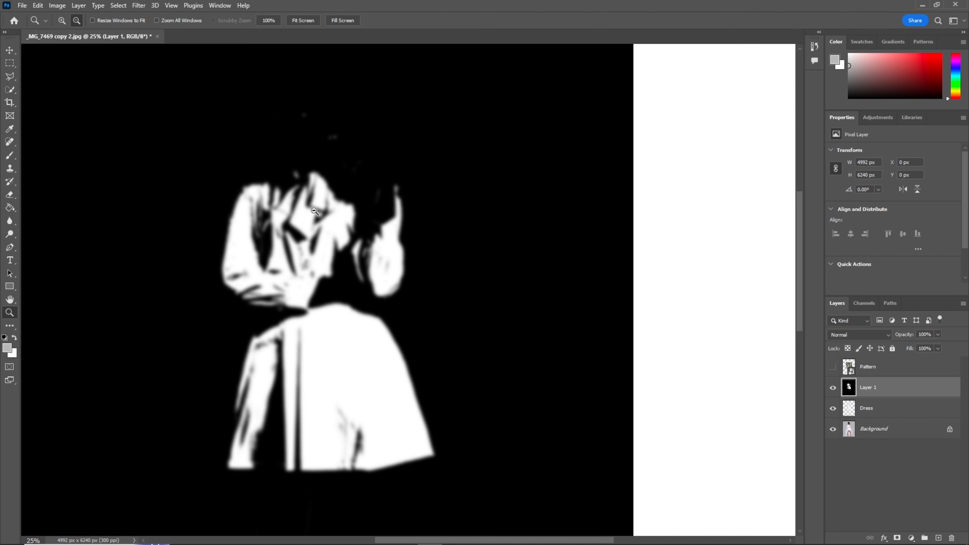
# Step: Save the document as the Photoshop file Dress map, replacing the existing file in the New tutorial folder
pyautogui.click(21, 5)
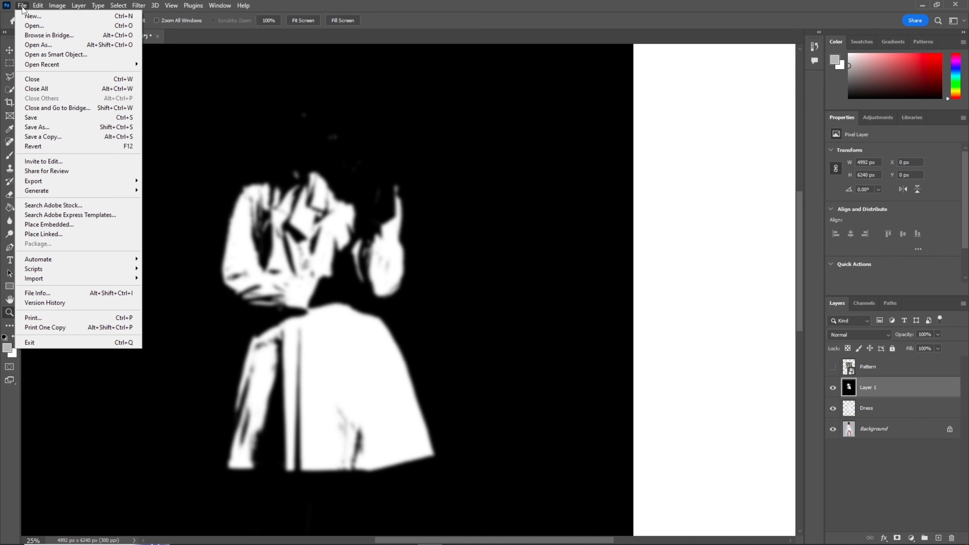
pyautogui.click(57, 128)
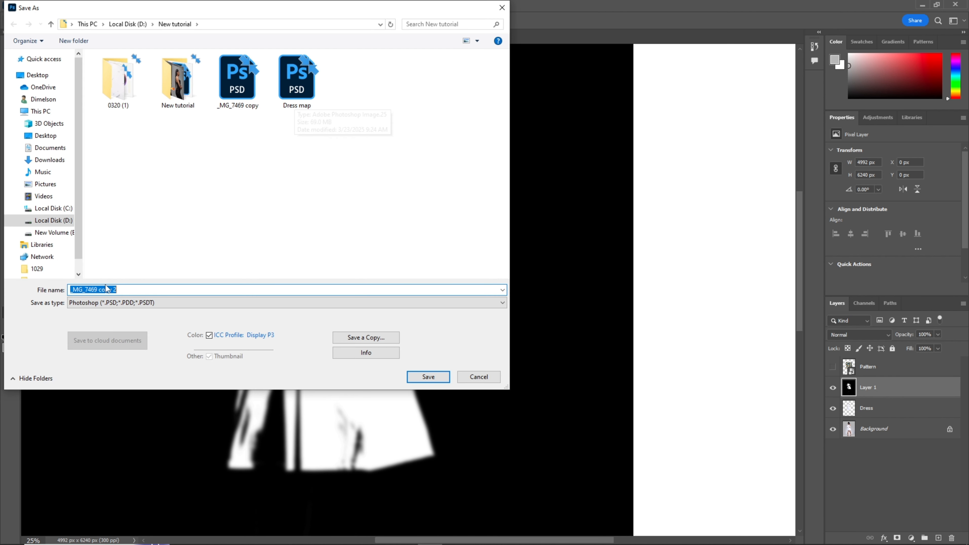
pyautogui.click(315, 100)
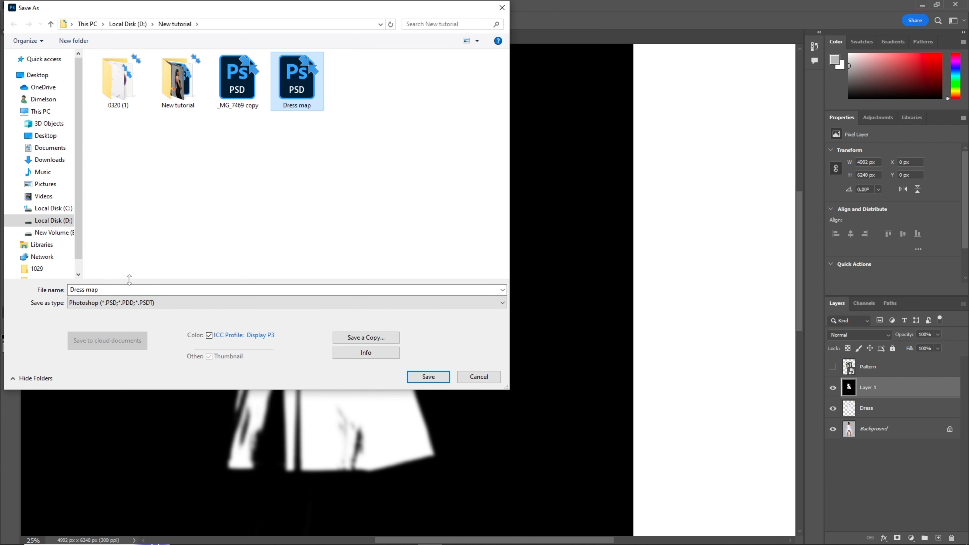
pyautogui.click(429, 377)
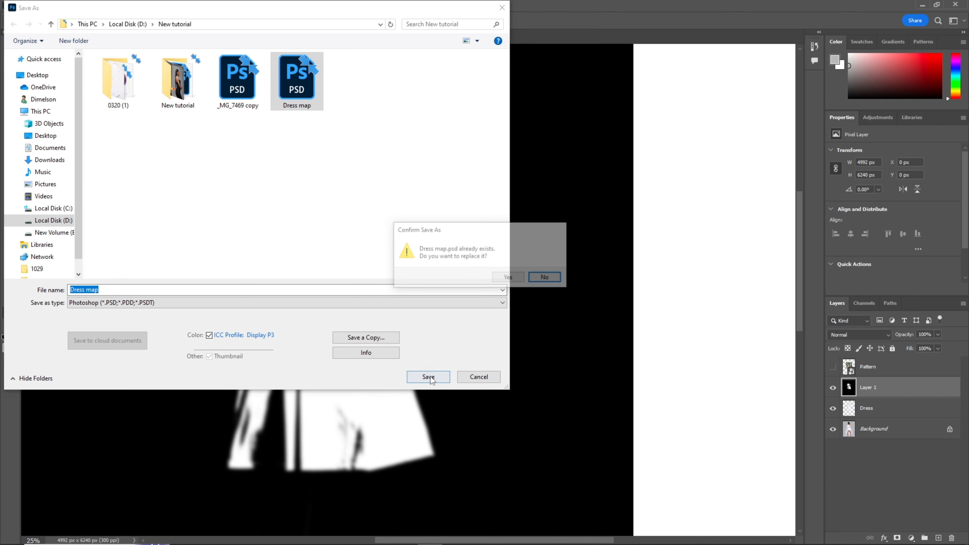
pyautogui.click(509, 278)
pyautogui.click(595, 158)
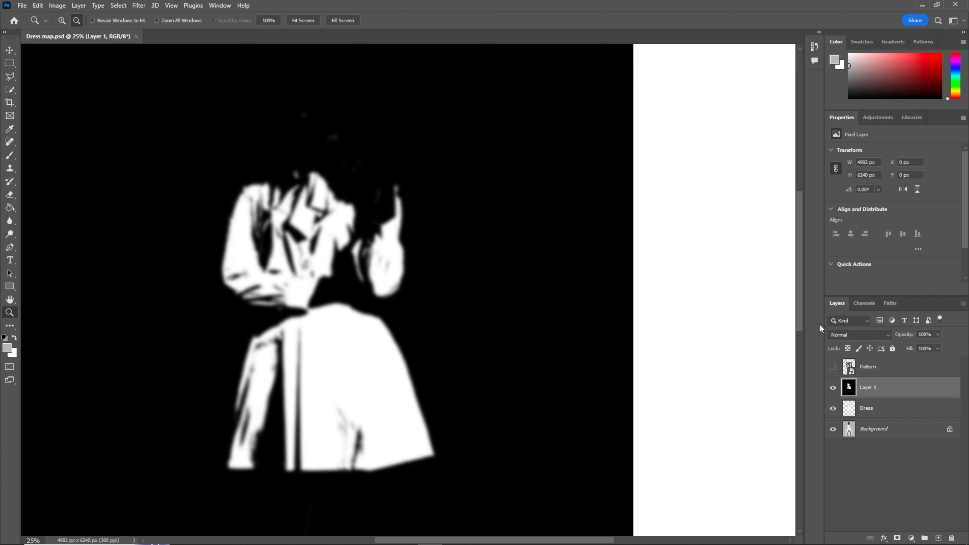
# Step: Delete the blurred black-and-white layer and make the Pattern layer active and visible
pyautogui.moveTo(939, 395); pyautogui.dragTo(953, 539)
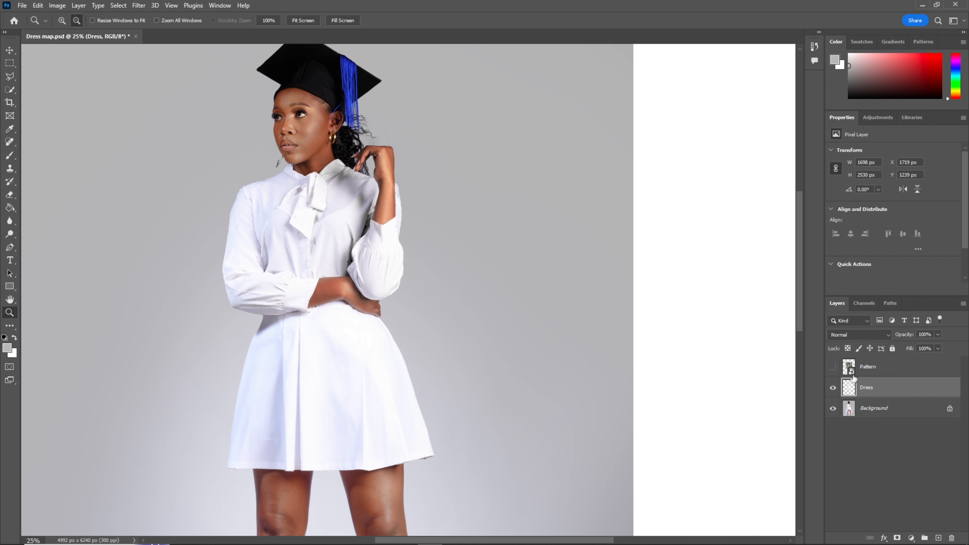
pyautogui.click(881, 367)
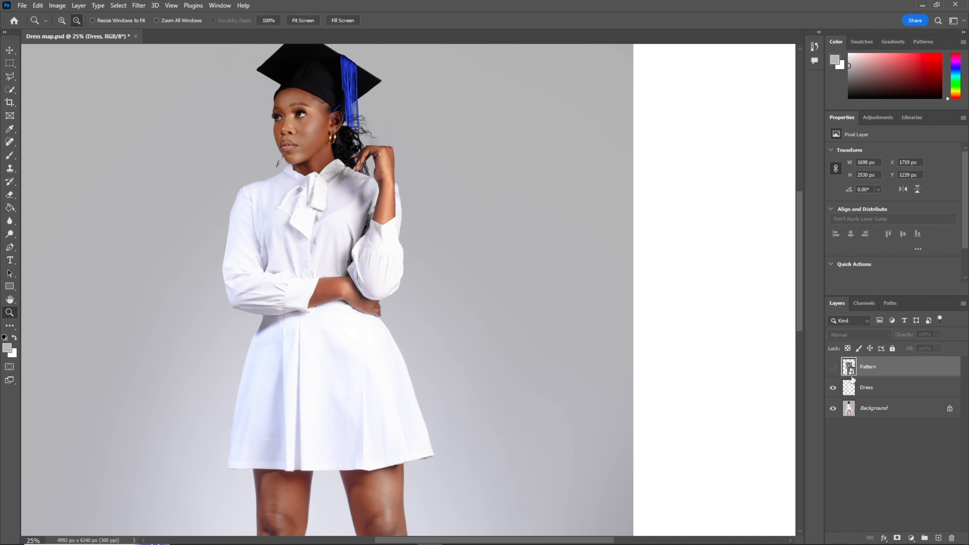
pyautogui.click(833, 367)
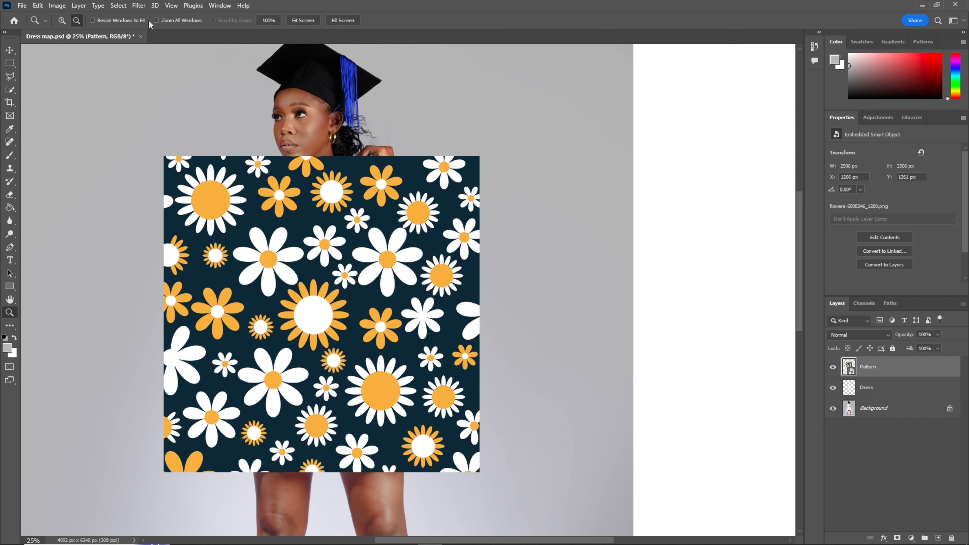
# Step: Distort the Pattern layer with the Displace filter at horizontal and vertical scale 32, using Dress map as the displacement map
pyautogui.click(138, 6)
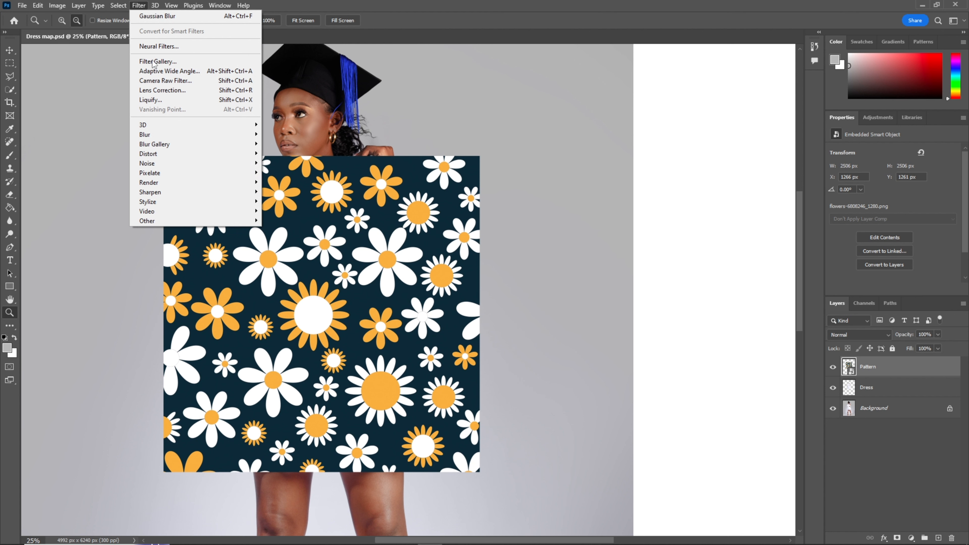
pyautogui.moveTo(180, 152)
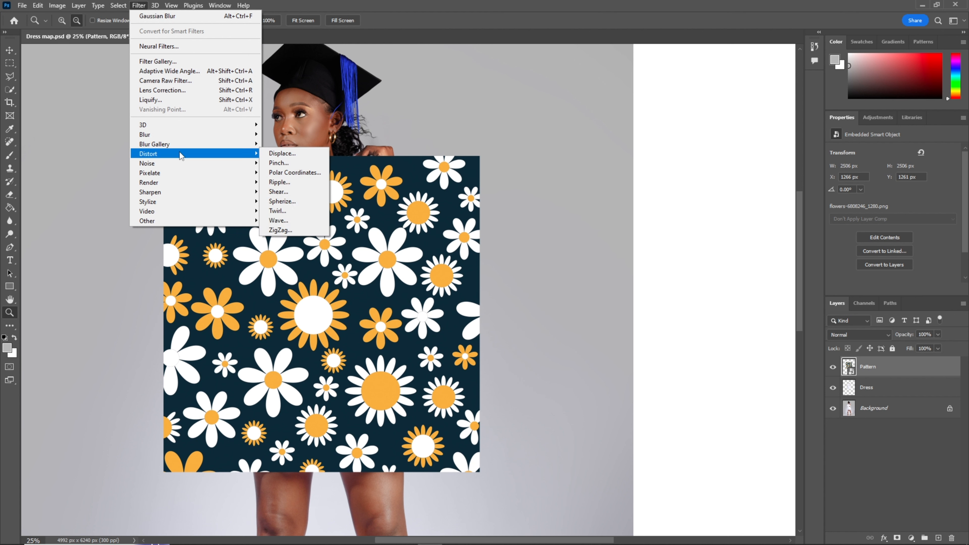
pyautogui.click(287, 154)
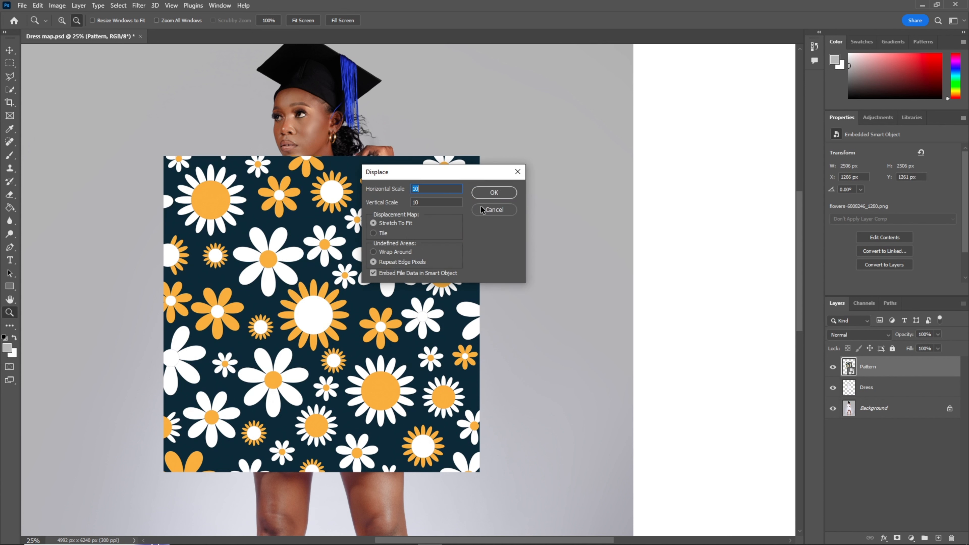
pyautogui.write('32')
pyautogui.moveTo(429, 202); pyautogui.dragTo(408, 202)
pyautogui.write('32')
pyautogui.click(507, 194)
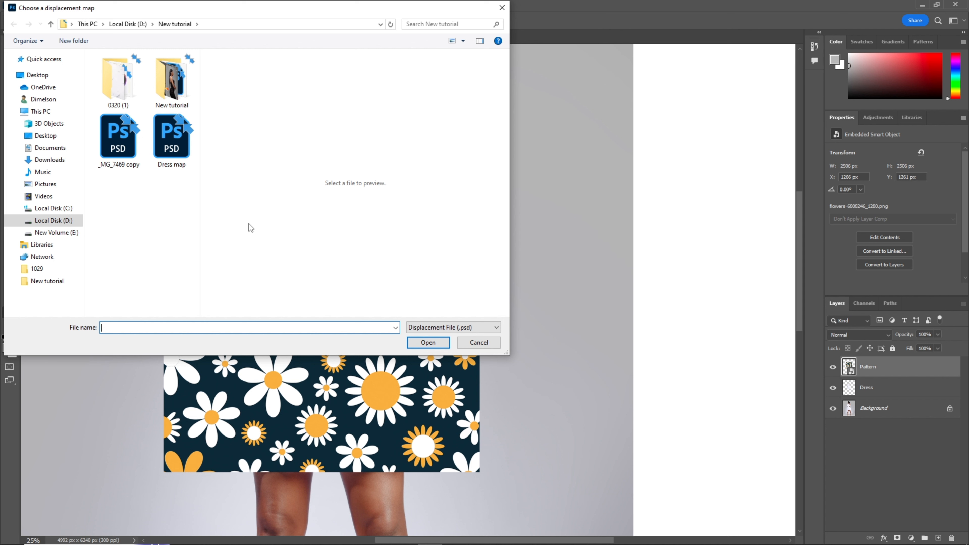
pyautogui.click(171, 140)
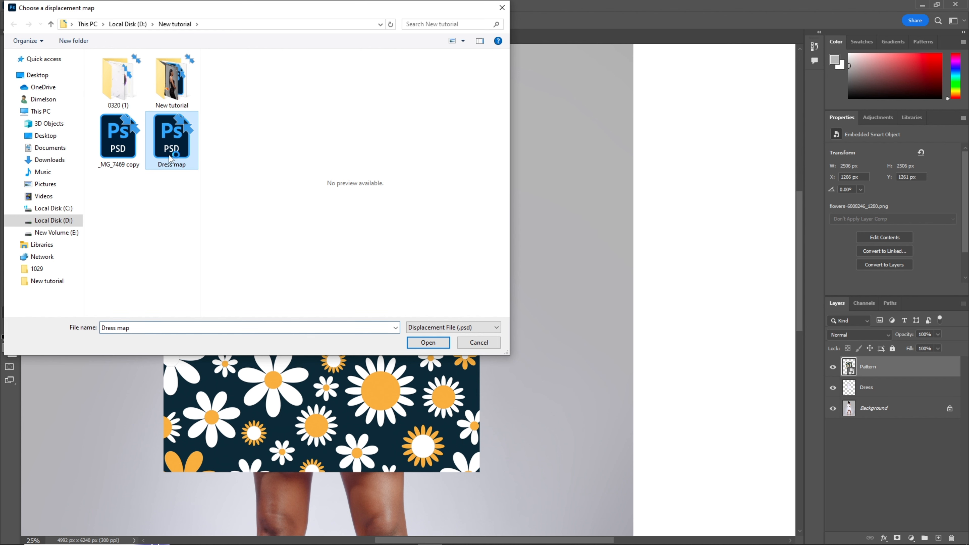
pyautogui.click(435, 342)
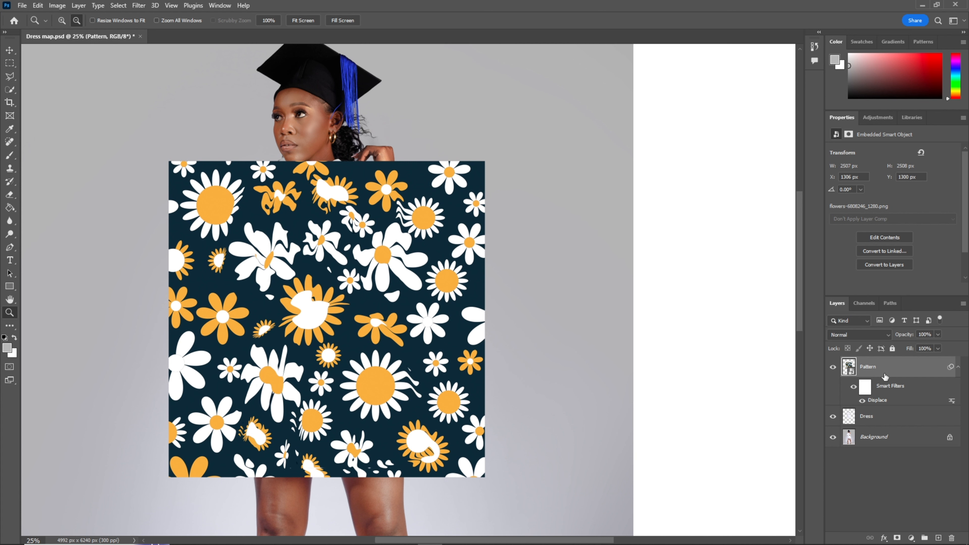
# Step: Load the Dress layer's transparency as a new selection and use it as a layer mask on the Pattern layer
pyautogui.click(874, 422)
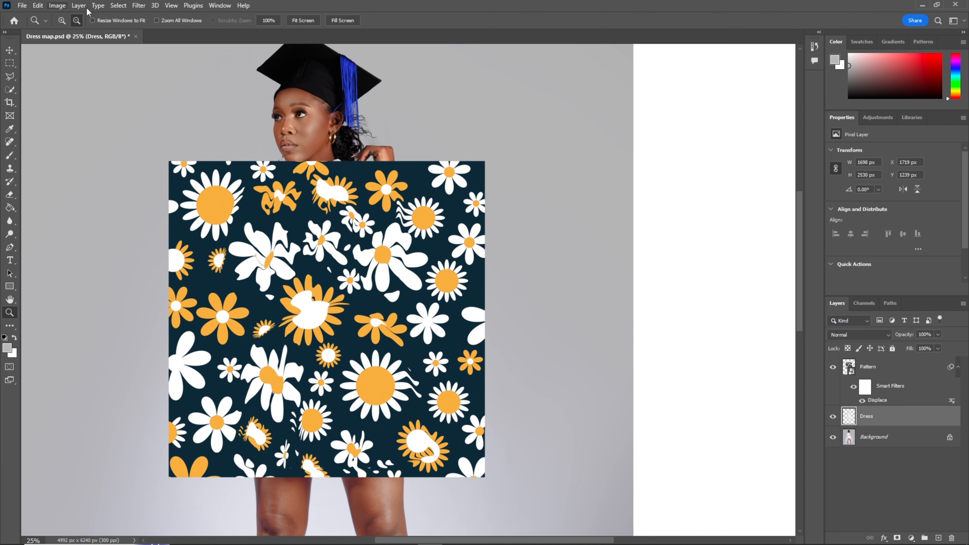
pyautogui.click(116, 5)
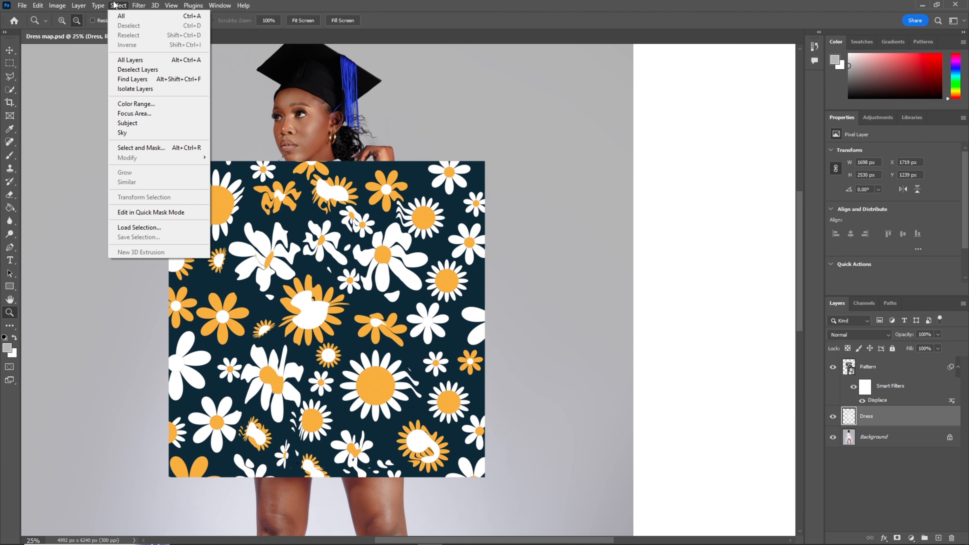
pyautogui.click(163, 227)
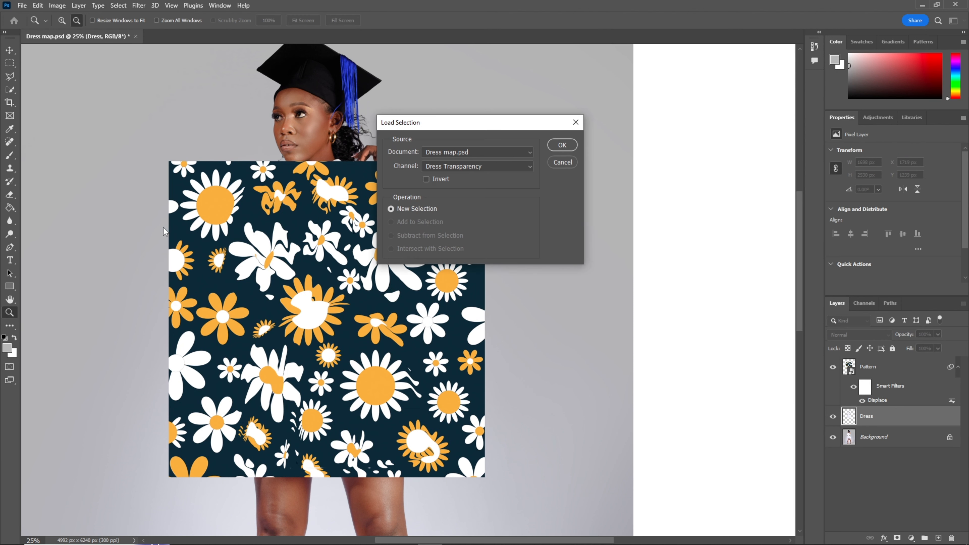
pyautogui.click(563, 146)
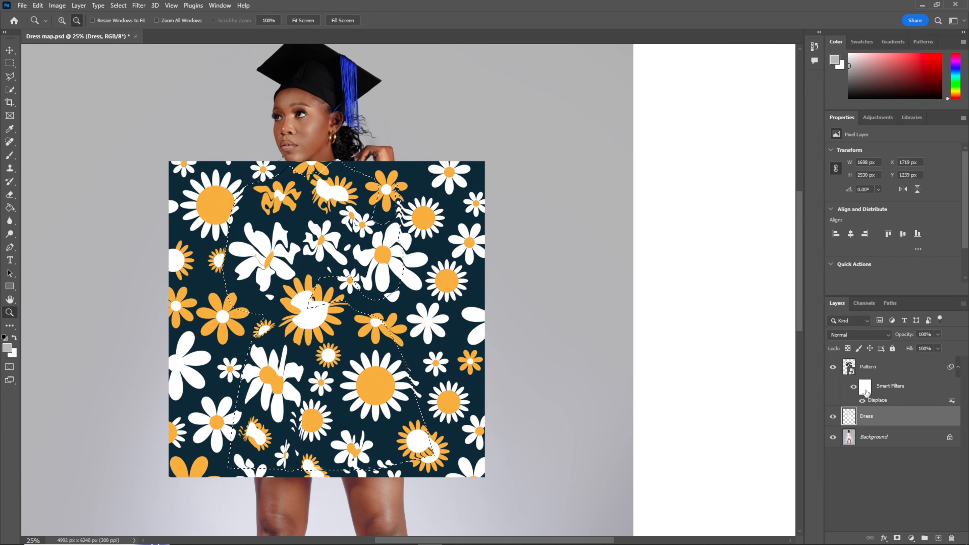
pyautogui.click(892, 365)
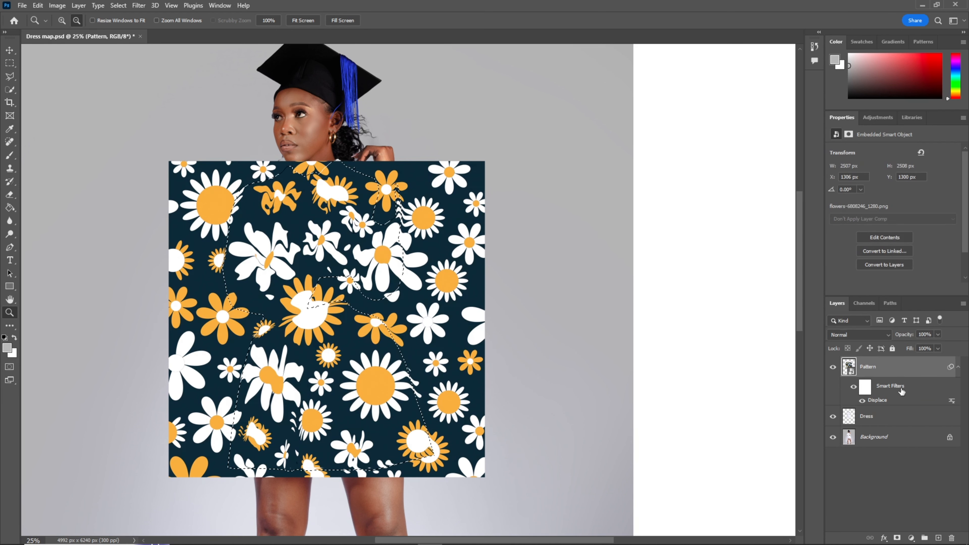
pyautogui.click(898, 539)
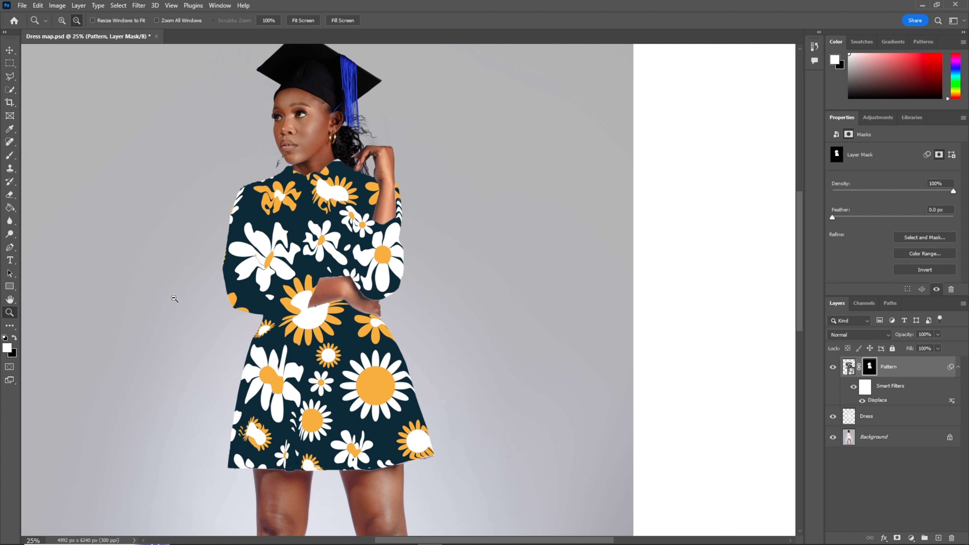
# Step: Set the Pattern layer's blend mode to Linear Burn and its opacity to 87%
pyautogui.click(851, 334)
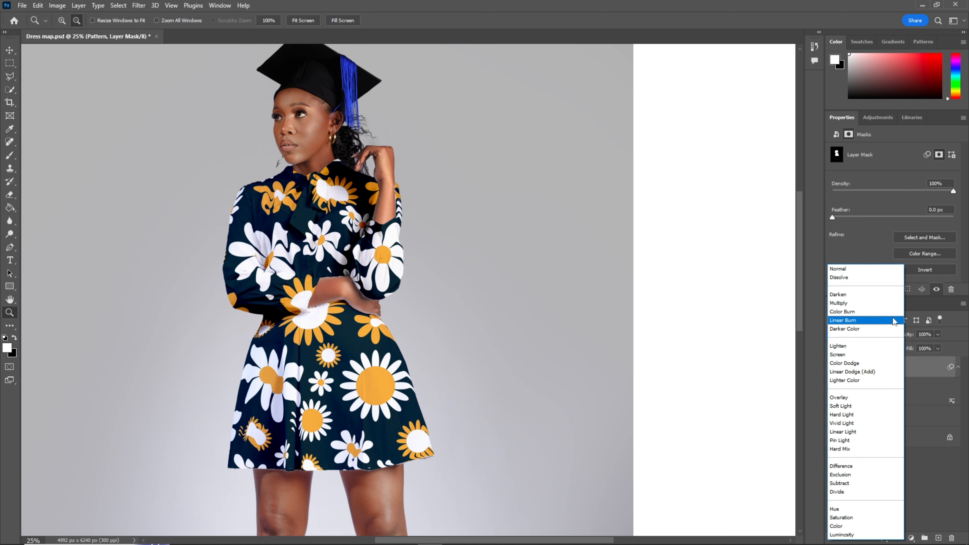
pyautogui.click(894, 321)
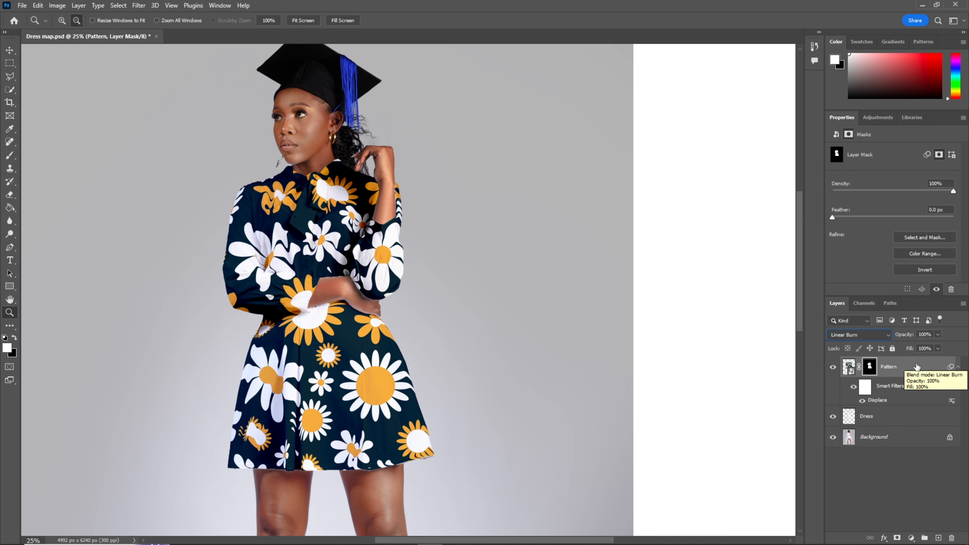
pyautogui.click(938, 335)
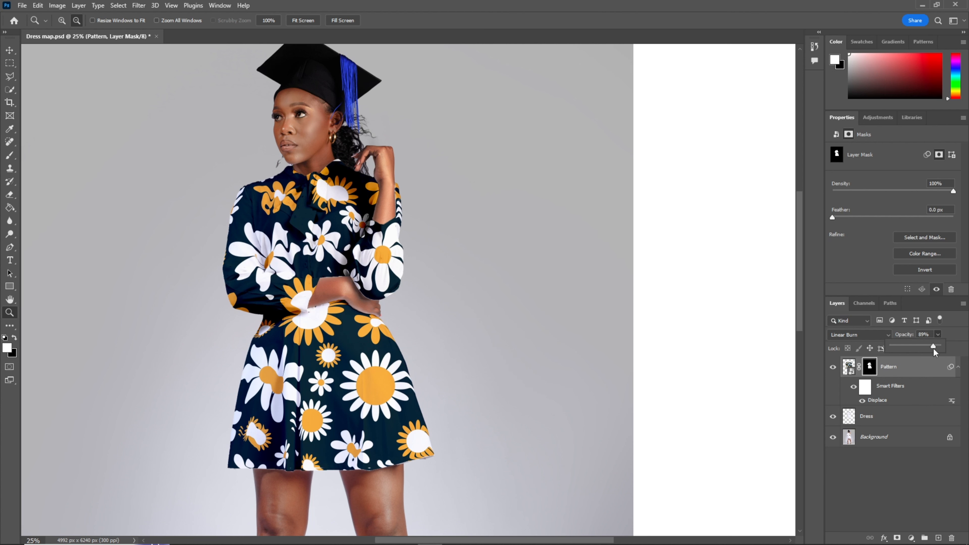
pyautogui.moveTo(934, 349); pyautogui.dragTo(933, 349)
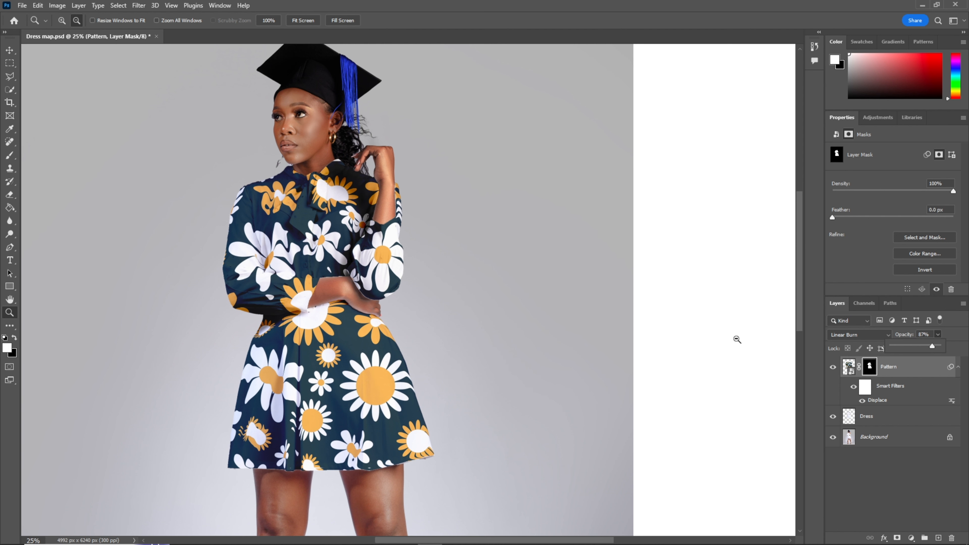
# Step: In the Pattern layer's blending options, split the underlying layer's black Blend If point to 0 / 111
pyautogui.rightClick(911, 369)
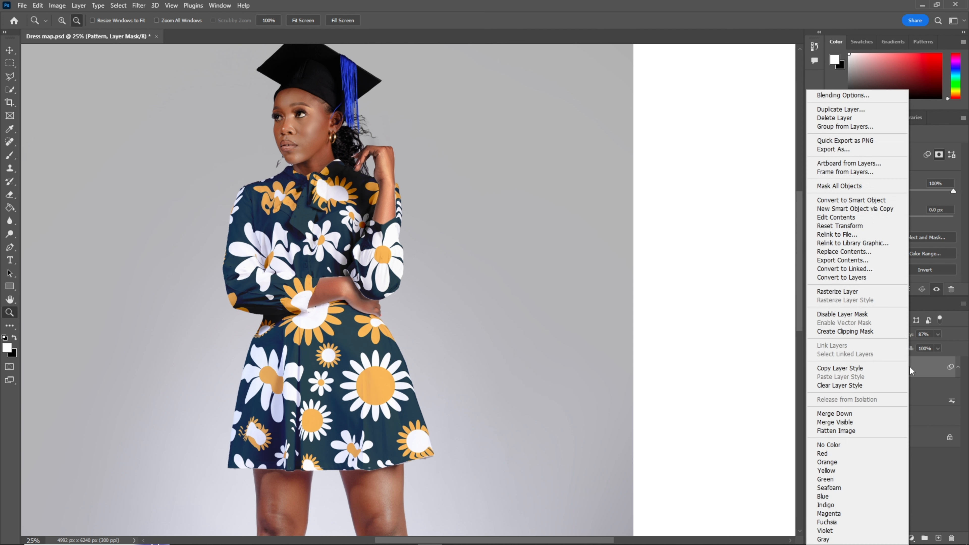
pyautogui.click(837, 96)
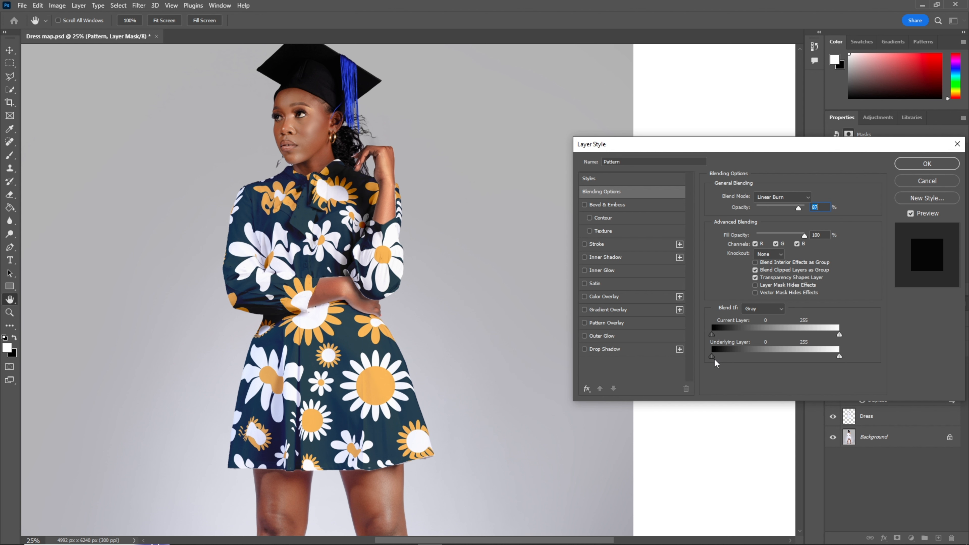
pyautogui.press('alt')
pyautogui.moveTo(713, 357); pyautogui.dragTo(776, 362)
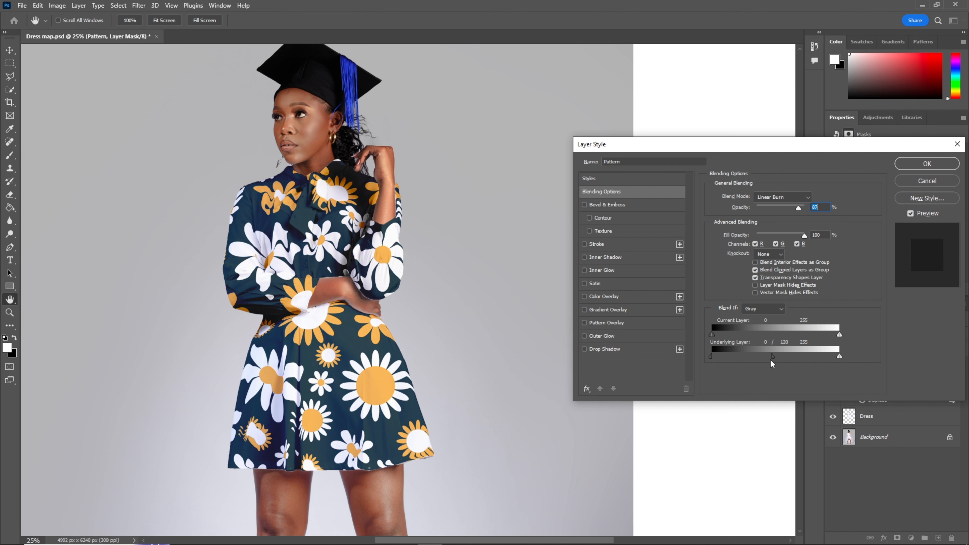
# Step: Try splitting the underlying layer's white Blend If point to values such as 244 / 255, and restore it to 255
pyautogui.press('alt')
pyautogui.moveTo(839, 356)
pyautogui.mouseDown()
pyautogui.moveTo(827, 355)
pyautogui.moveTo(836, 358)
pyautogui.mouseUp()
pyautogui.press('alt')
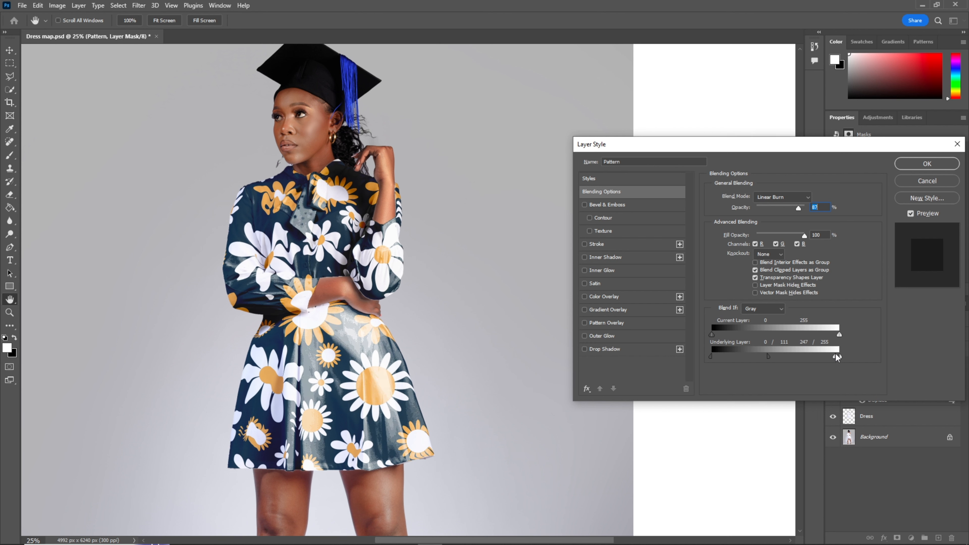
pyautogui.moveTo(836, 357); pyautogui.dragTo(838, 357)
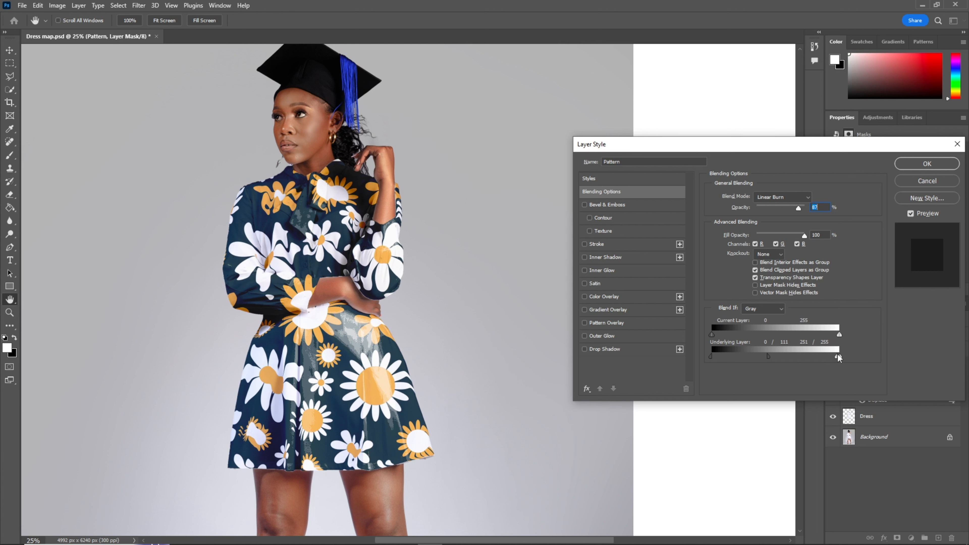
pyautogui.moveTo(837, 355); pyautogui.dragTo(834, 354)
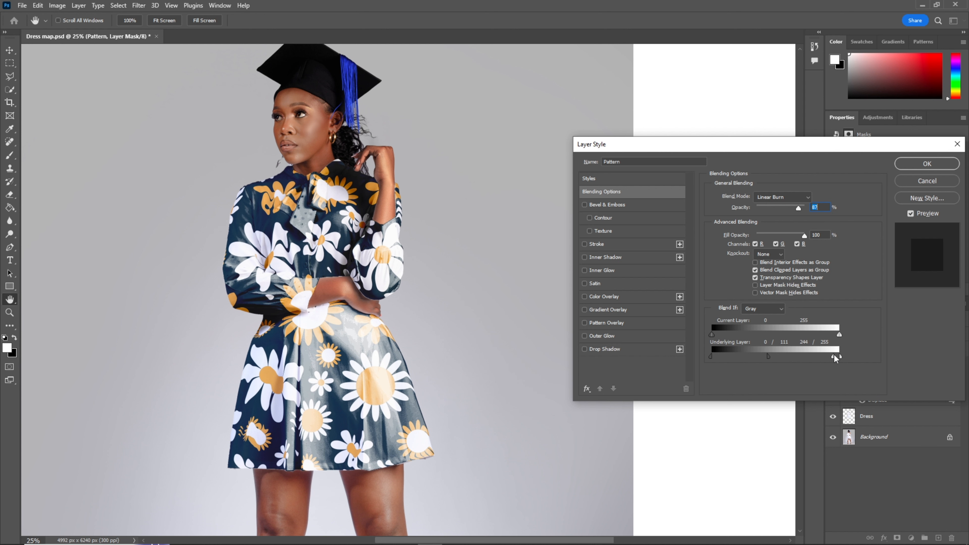
pyautogui.moveTo(834, 354); pyautogui.dragTo(846, 356)
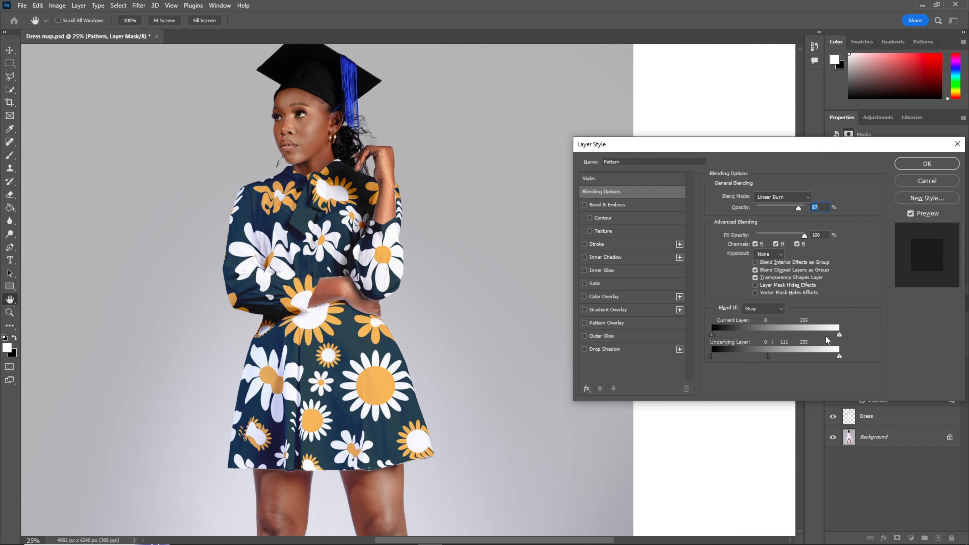
# Step: Adjust the current layer's Blend If highlight range slightly and apply the blending options to the Pattern layer
pyautogui.press('alt')
pyautogui.moveTo(804, 337)
pyautogui.mouseDown()
pyautogui.moveTo(790, 338)
pyautogui.moveTo(799, 338)
pyautogui.mouseUp()
pyautogui.click(927, 164)
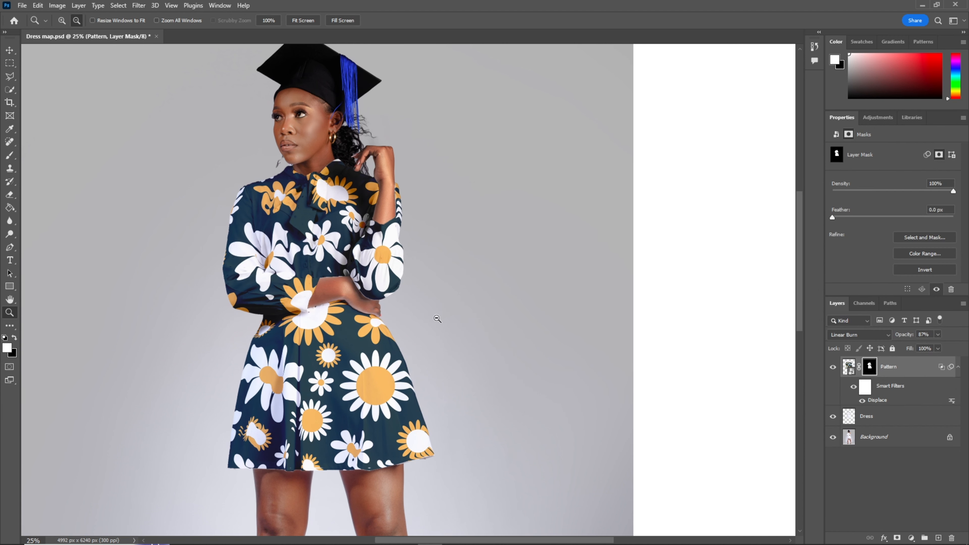
# Step: Examine the patterned dress's collar and upper body at 100% zoom
pyautogui.click(62, 20)
pyautogui.click(342, 265)
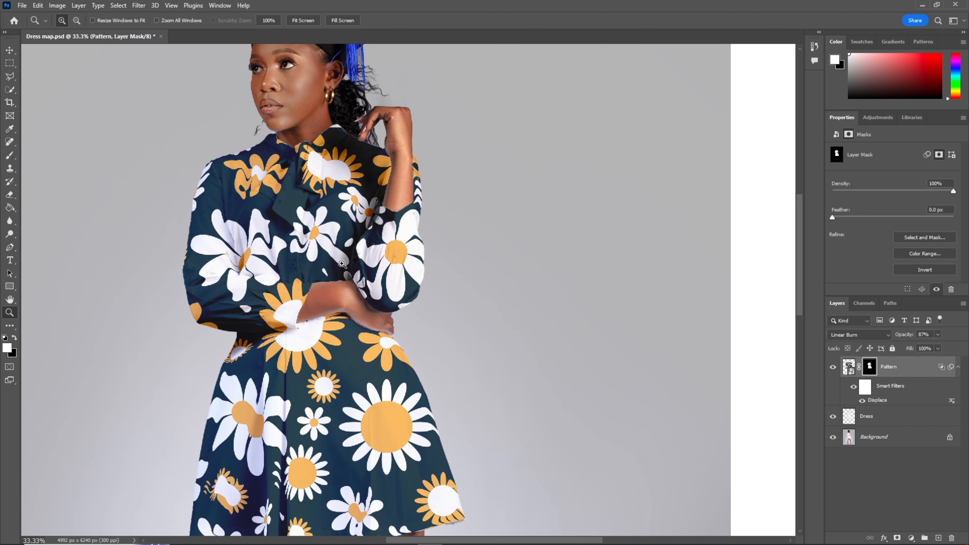
pyautogui.click(341, 264)
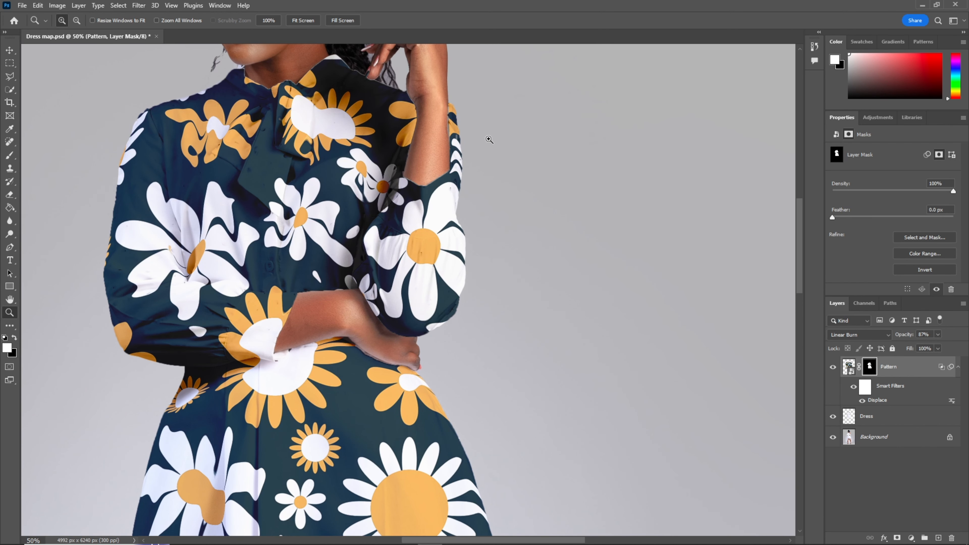
pyautogui.click(286, 68)
pyautogui.click(286, 68)
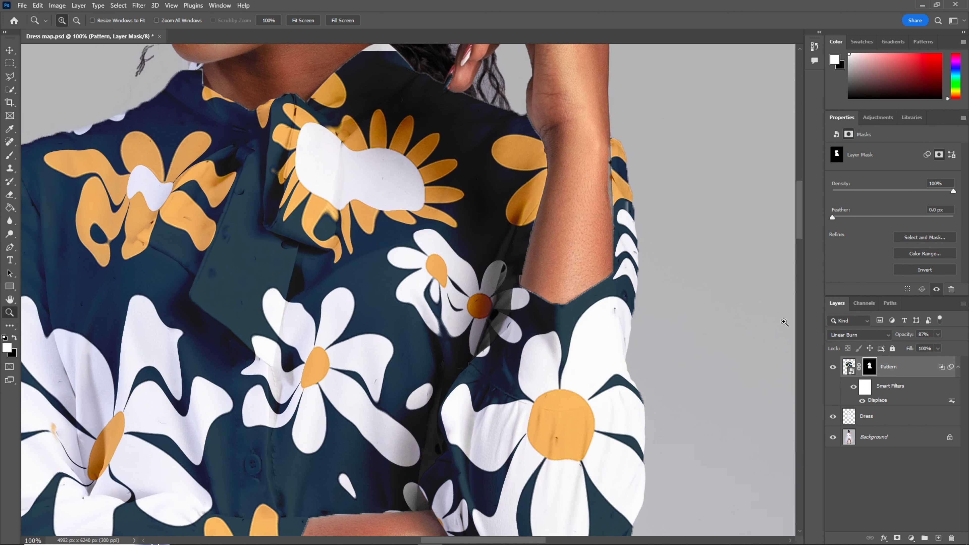
# Step: Set up the Brush tool at 31 px with 39% hardness for touching up the Pattern mask around the collar
pyautogui.moveTo(799, 231); pyautogui.dragTo(800, 219)
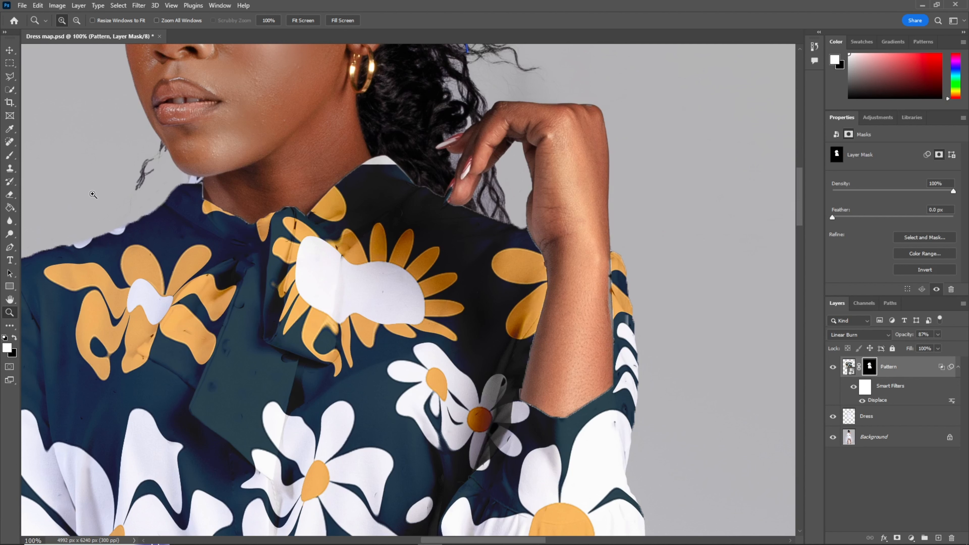
pyautogui.click(9, 155)
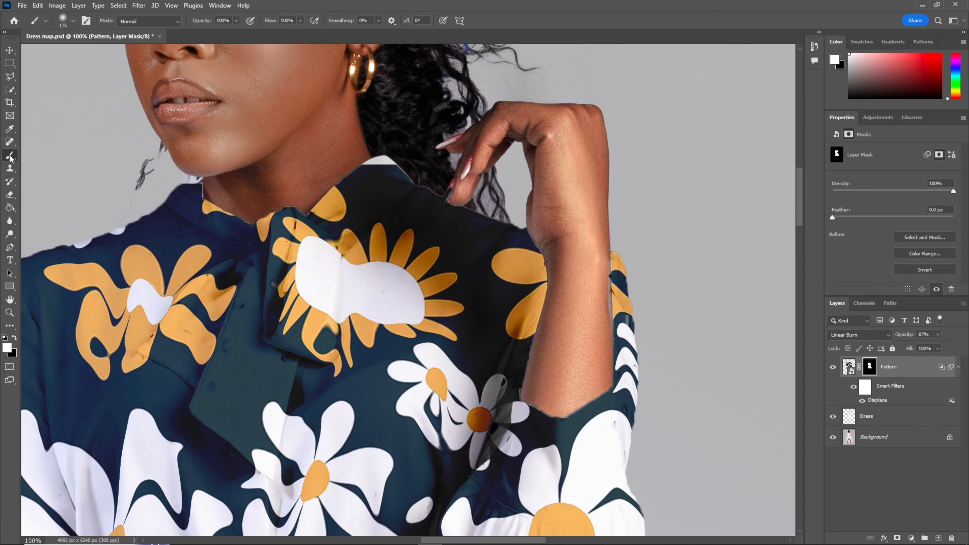
pyautogui.rightClick(276, 231)
pyautogui.moveTo(360, 257)
pyautogui.mouseDown()
pyautogui.moveTo(335, 259)
pyautogui.moveTo(349, 282)
pyautogui.mouseUp()
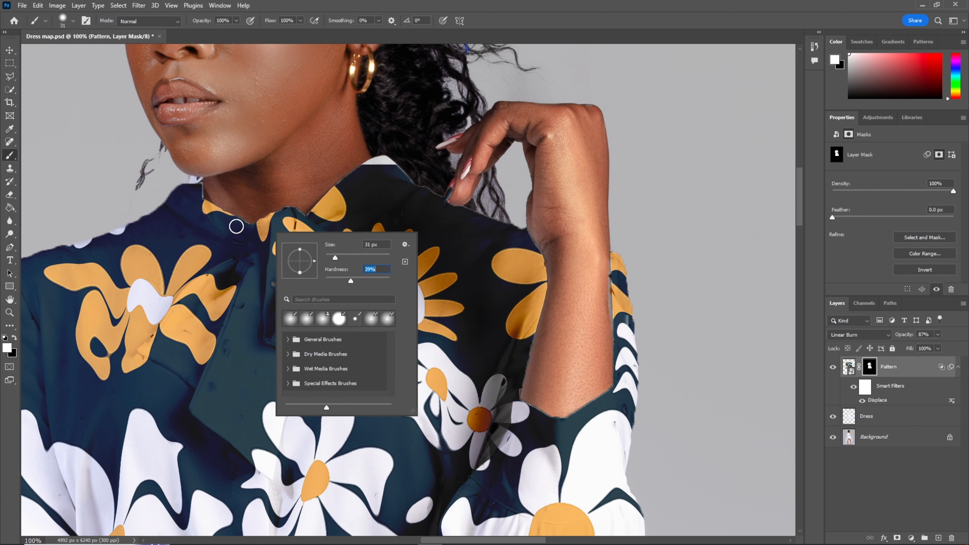
pyautogui.press('Return')
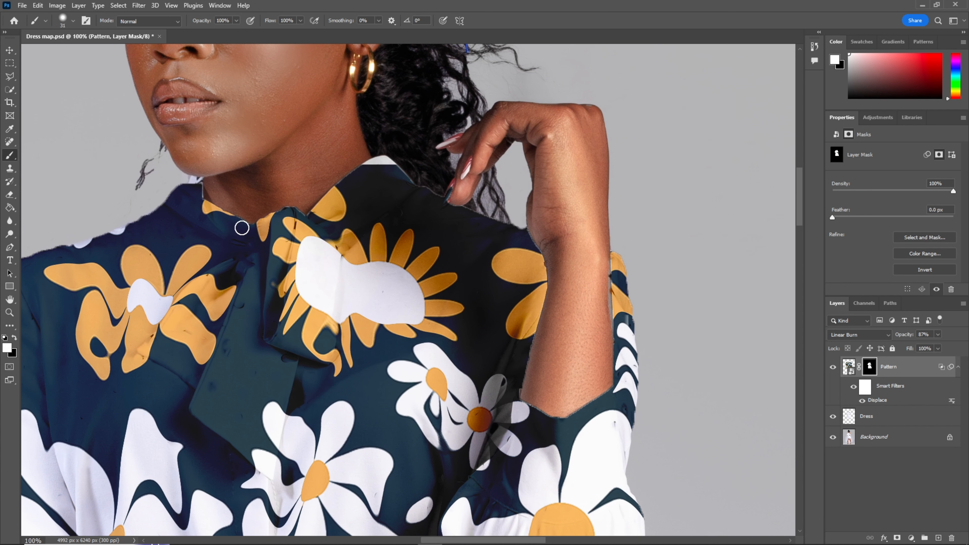
# Step: Reduce the brush size to 18 px and paint white on the Pattern layer mask along the collar edge below the neck
pyautogui.rightClick(194, 202)
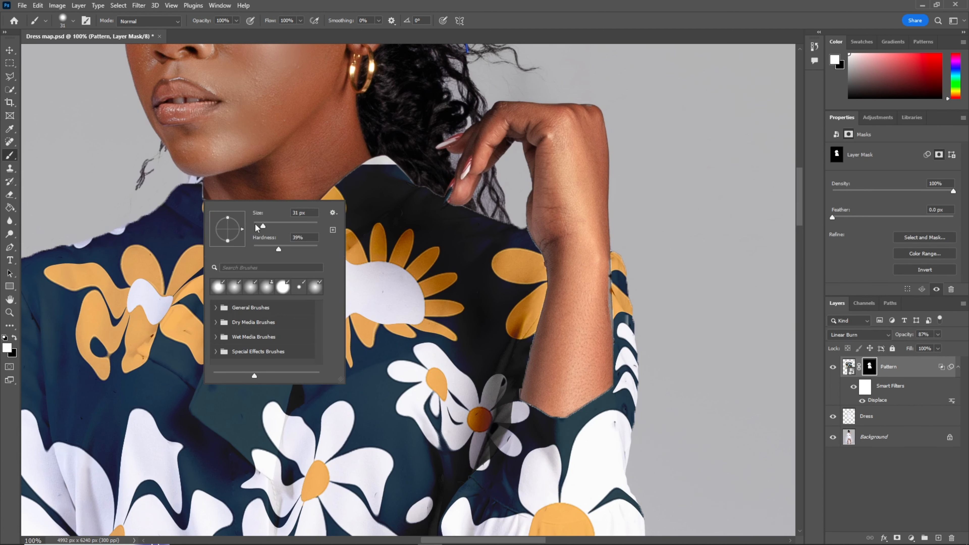
pyautogui.moveTo(263, 226); pyautogui.dragTo(260, 225)
pyautogui.press('Return')
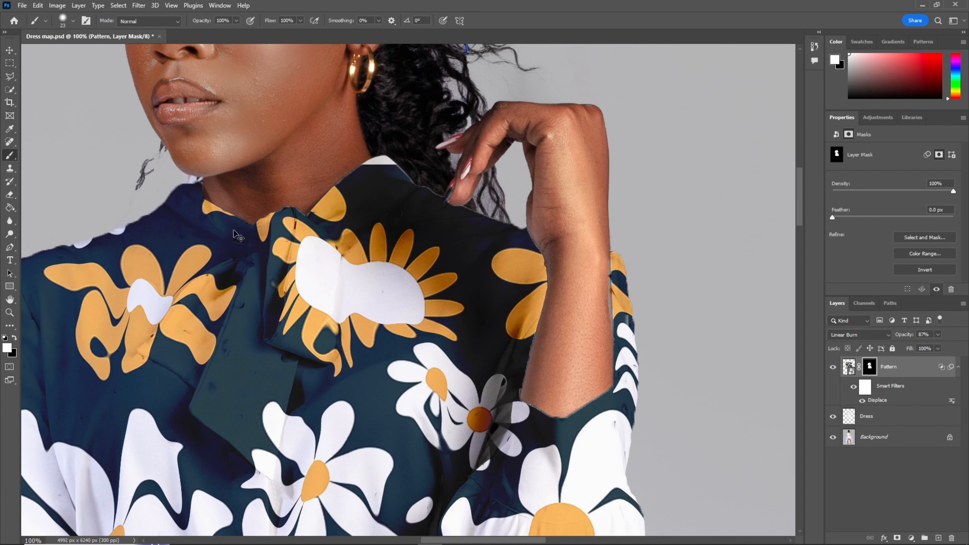
pyautogui.rightClick(227, 216)
pyautogui.moveTo(286, 241); pyautogui.dragTo(283, 241)
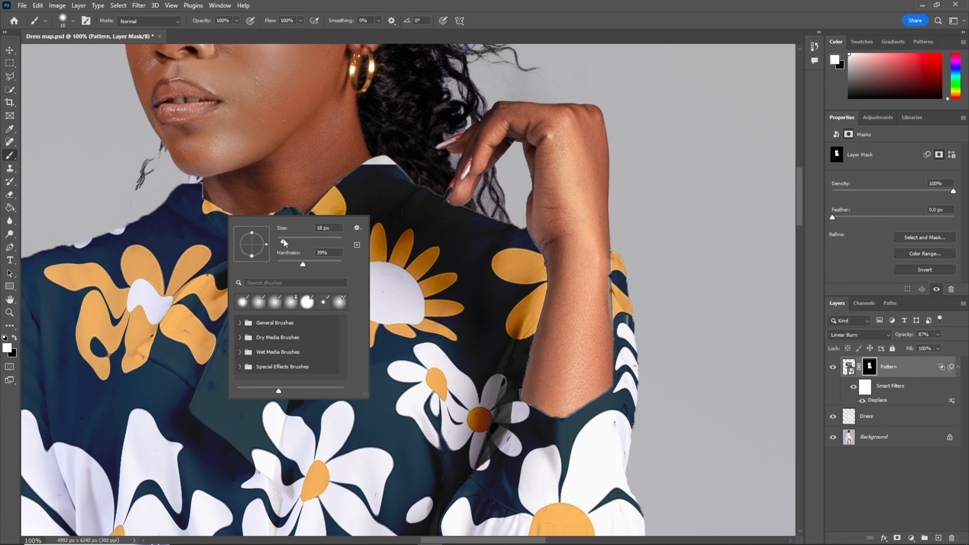
pyautogui.press('Return')
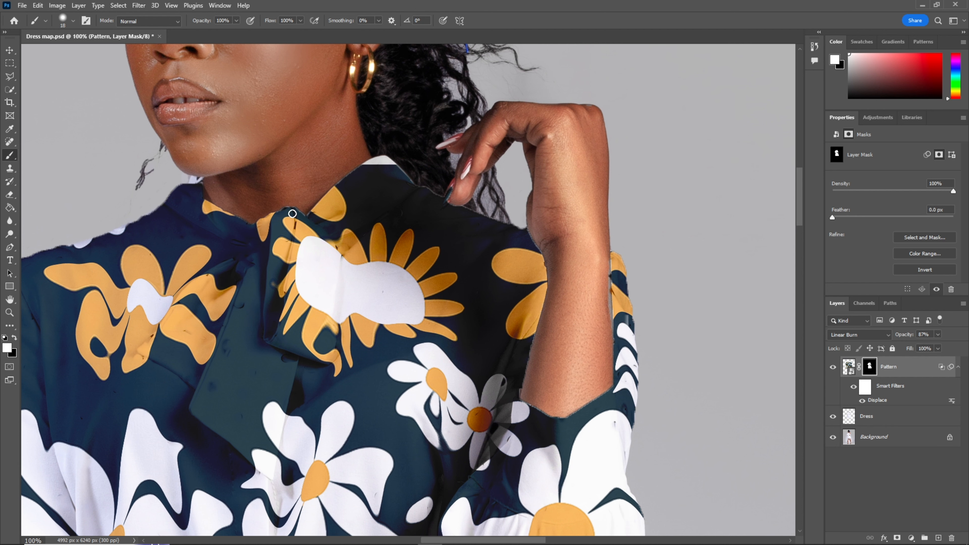
pyautogui.moveTo(293, 214); pyautogui.dragTo(311, 216)
# Step: Mask the pattern off the lower fingernail with a black 9 px brush, and switch back to white at 20 px
pyautogui.click(14, 339)
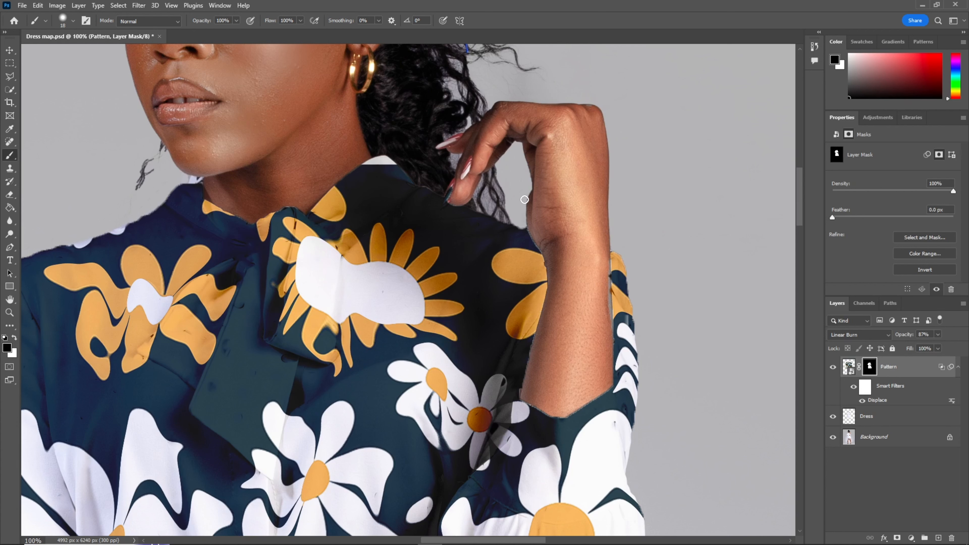
pyautogui.rightClick(472, 198)
pyautogui.moveTo(544, 226); pyautogui.dragTo(529, 222)
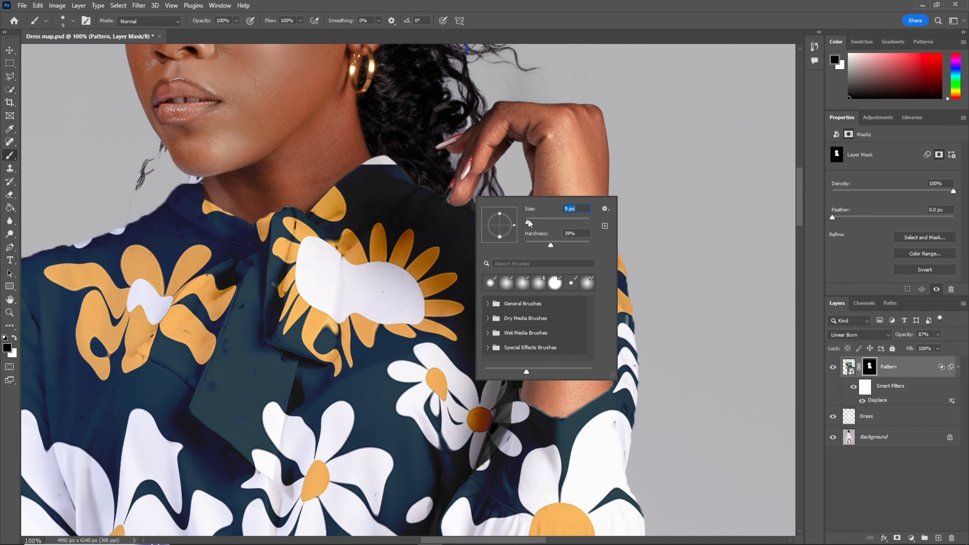
pyautogui.click(451, 190)
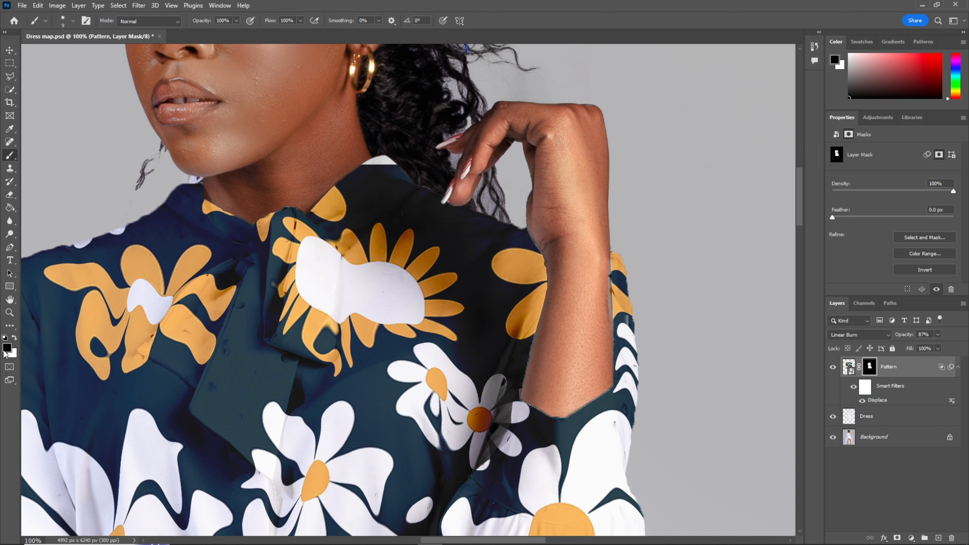
pyautogui.press('x')
pyautogui.press(']')
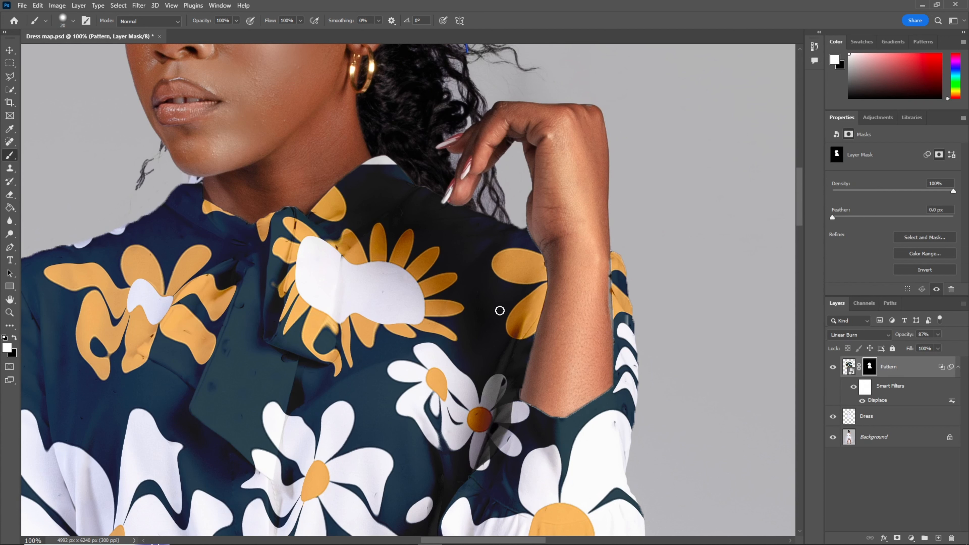
# Step: Examine the patterned dress on the whole figure at reduced zoom levels, from the collar down to the hem
pyautogui.click(11, 313)
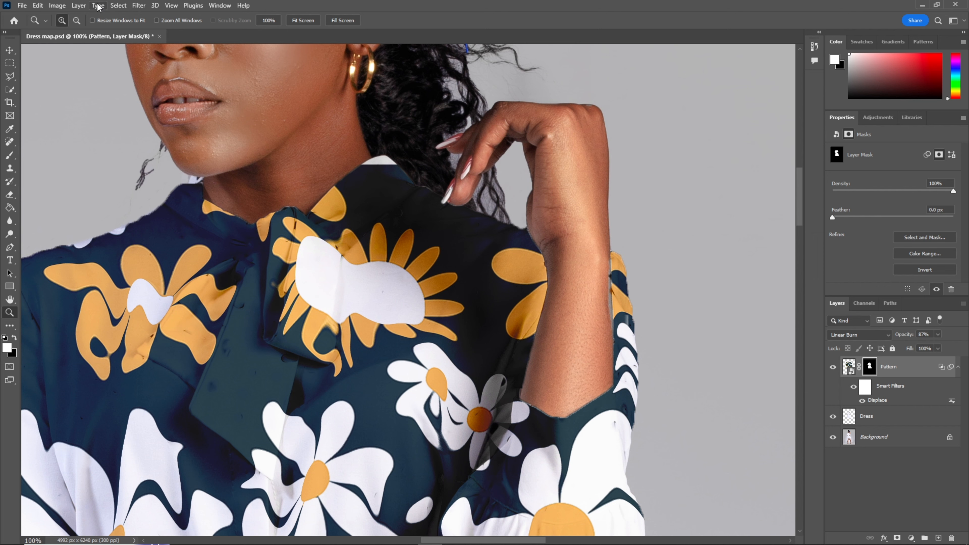
pyautogui.click(77, 20)
pyautogui.click(326, 224)
pyautogui.click(326, 224)
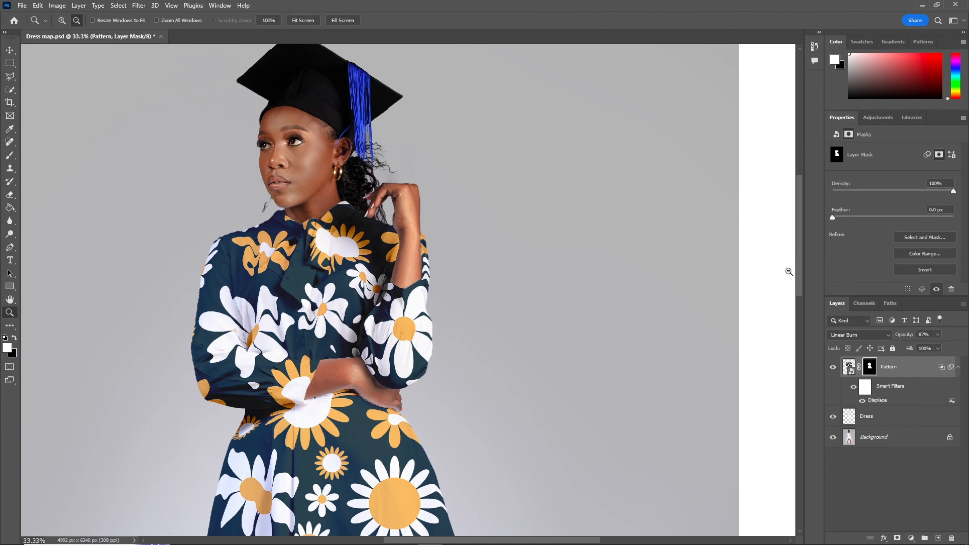
pyautogui.scroll(-5, 783, 285)
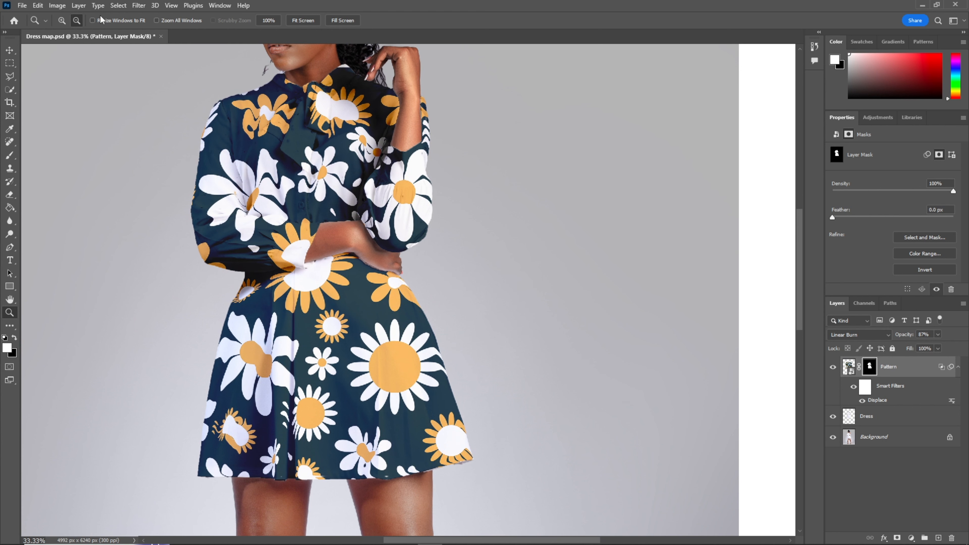
pyautogui.click(166, 212)
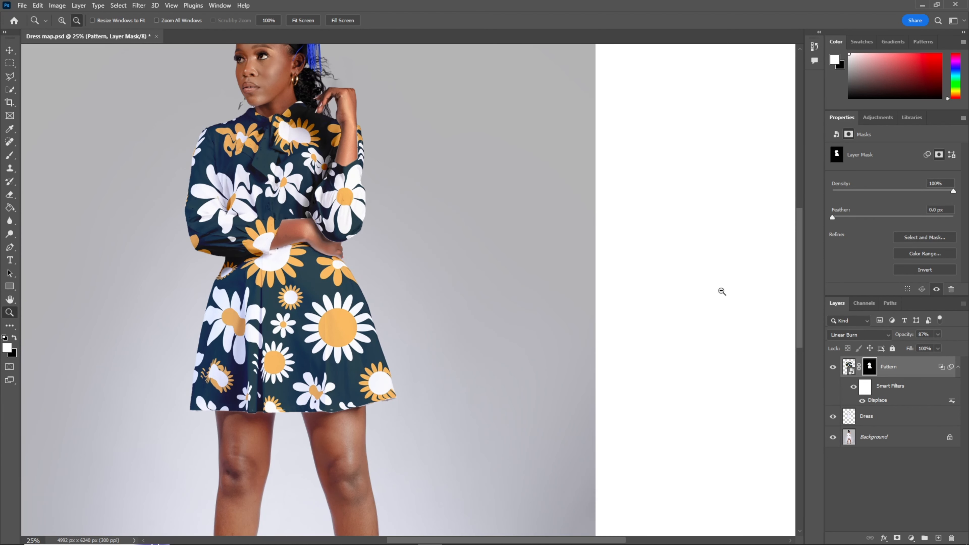
pyautogui.moveTo(802, 314)
pyautogui.mouseDown()
pyautogui.moveTo(802, 287)
pyautogui.moveTo(800, 299)
pyautogui.mouseUp()
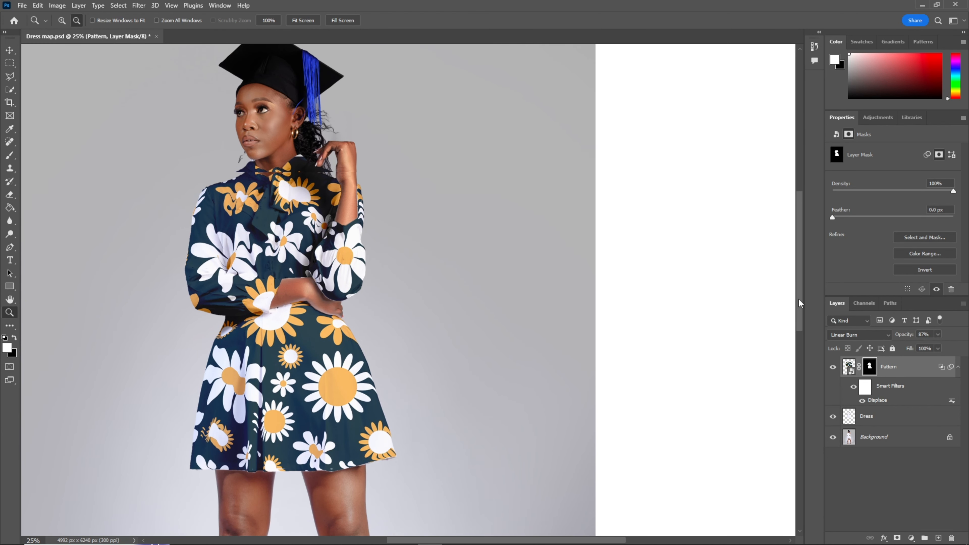
pyautogui.click(291, 196)
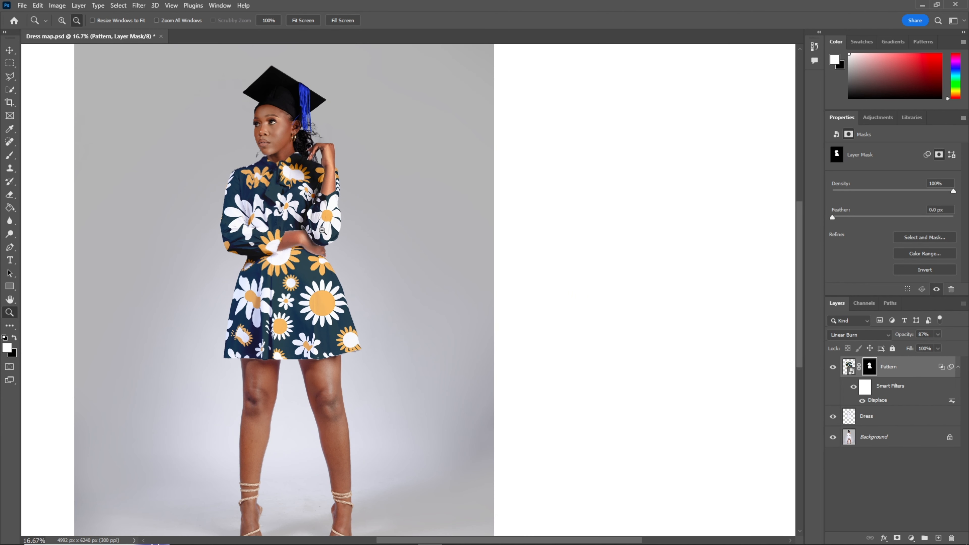
pyautogui.moveTo(800, 260); pyautogui.dragTo(801, 274)
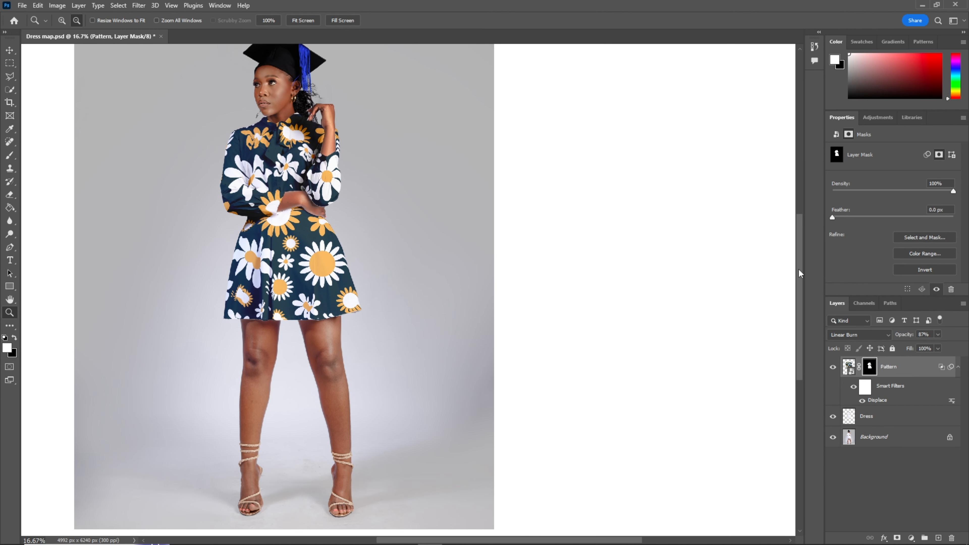
pyautogui.click(77, 20)
pyautogui.click(348, 253)
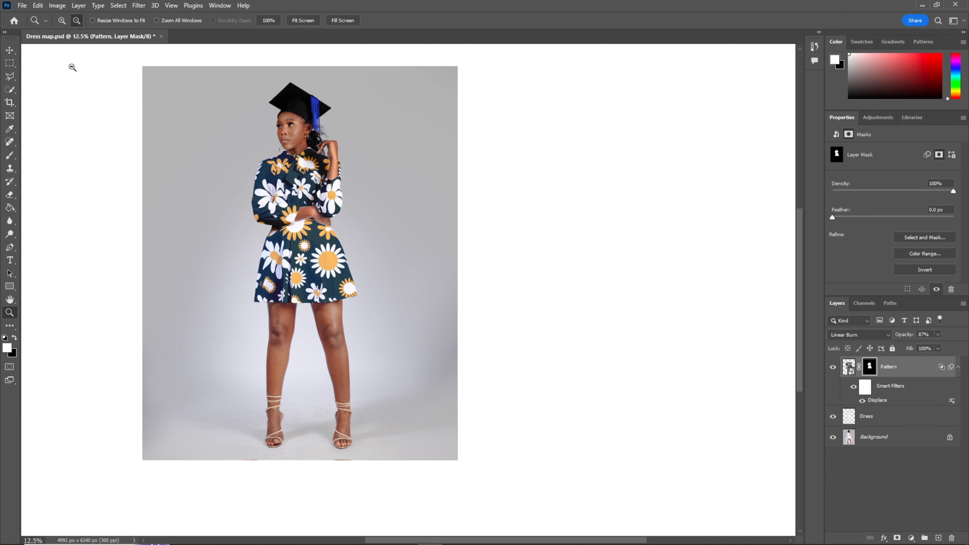
pyautogui.click(61, 21)
pyautogui.click(288, 131)
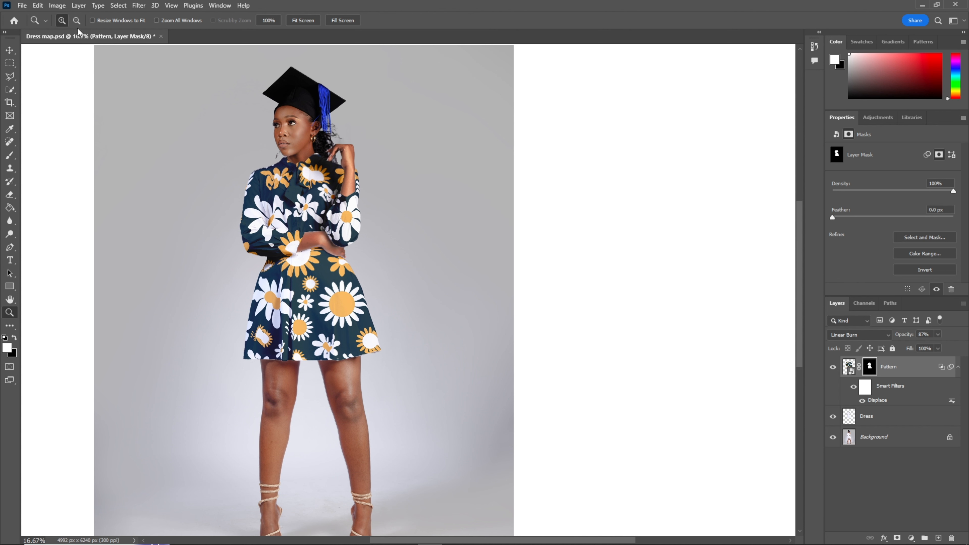
# Step: Save the changes to Dress map.psd
pyautogui.click(22, 6)
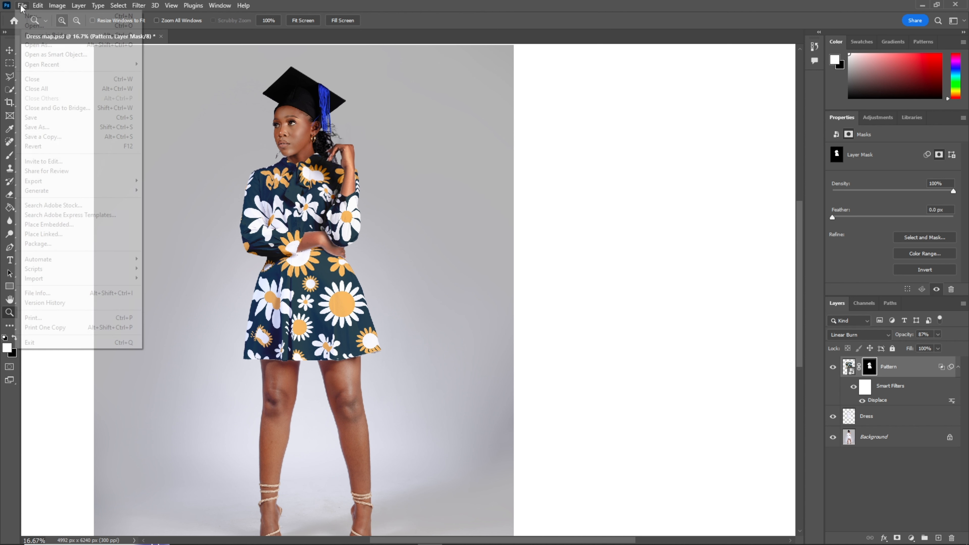
pyautogui.click(50, 117)
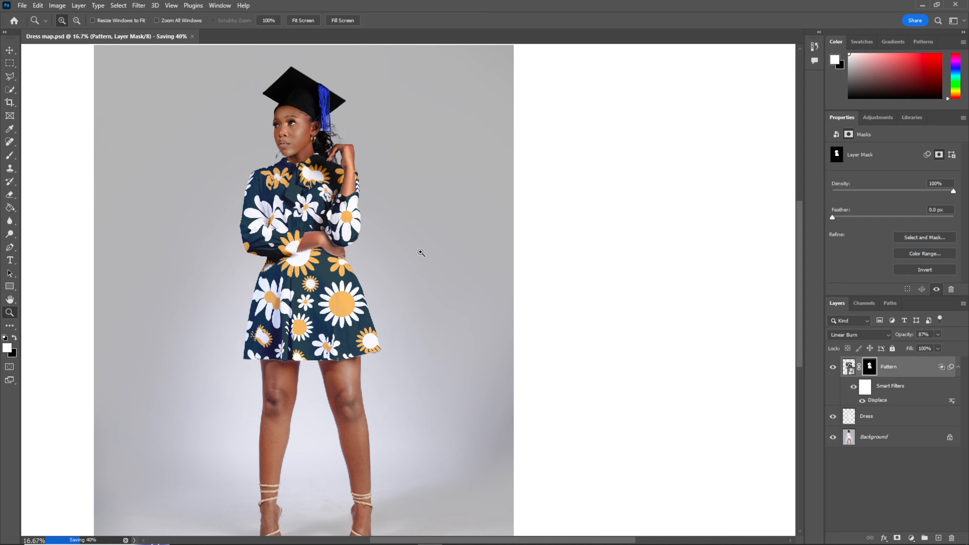